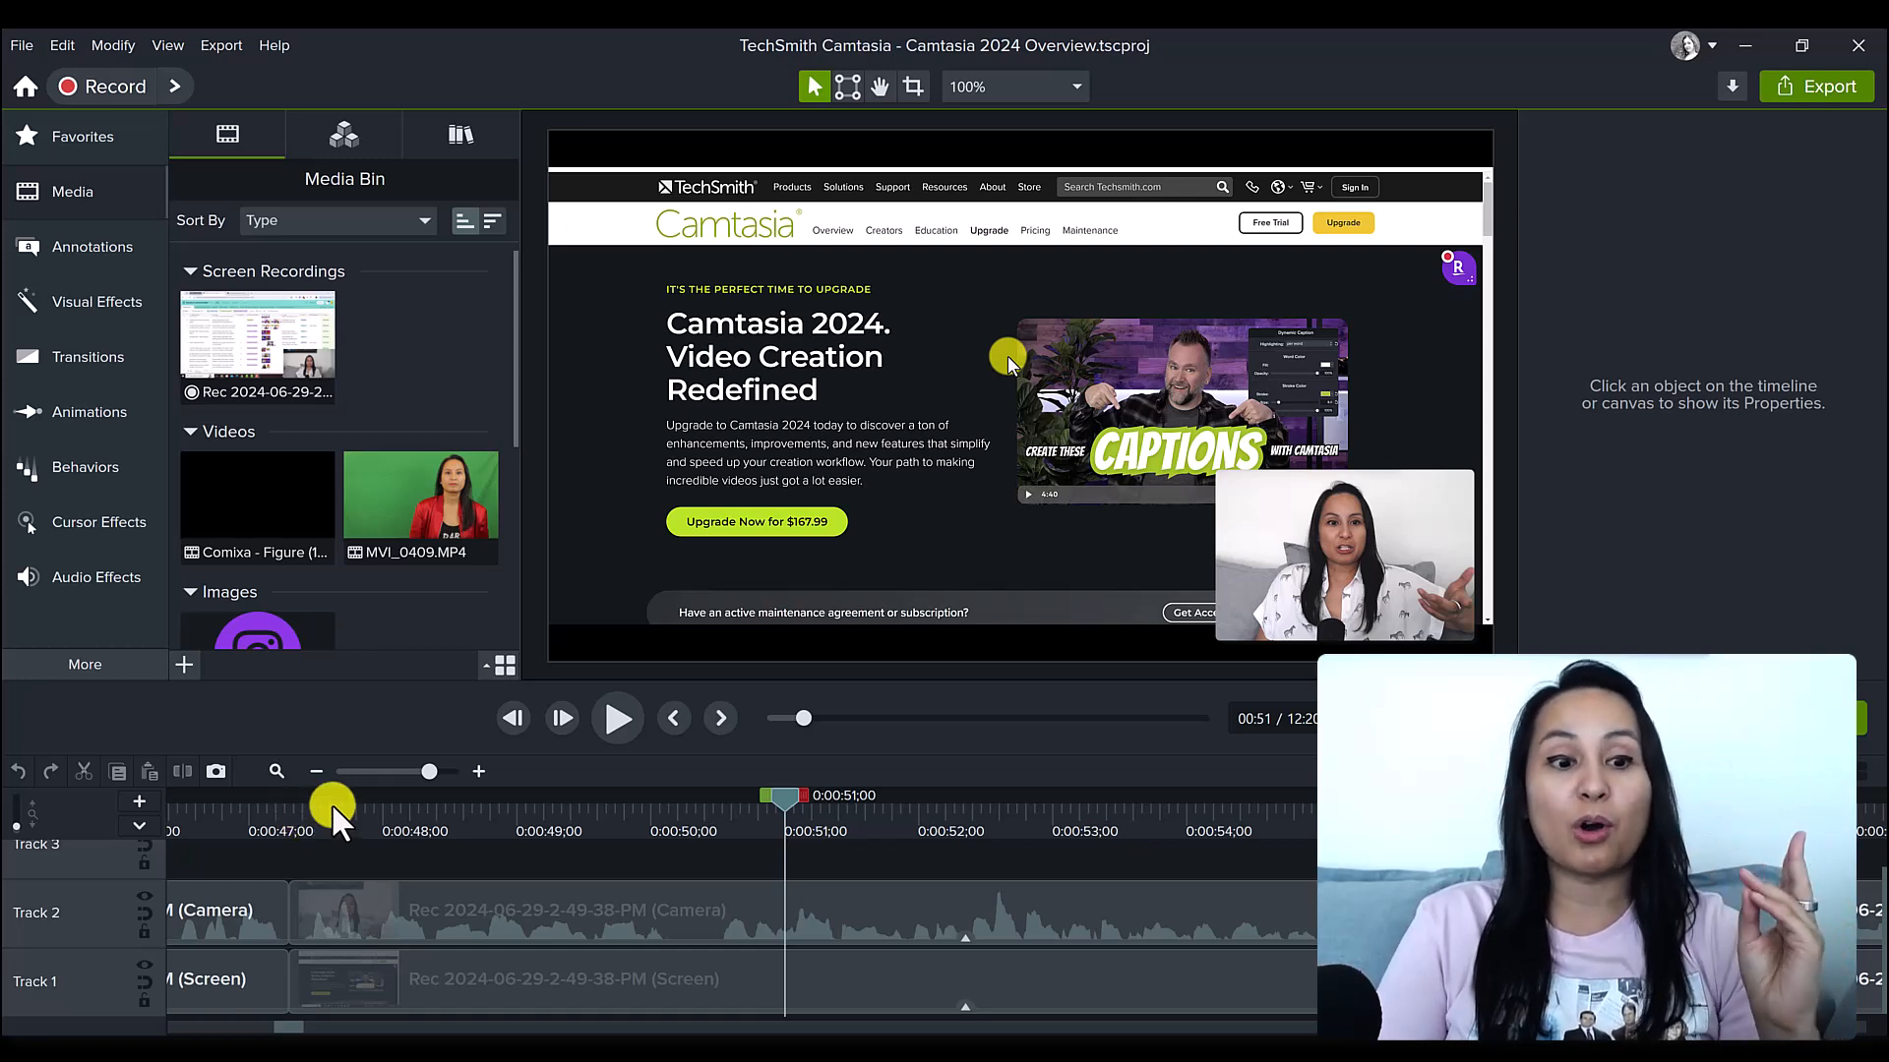
# - Apply the Cursor Glow effect to the screen recording clip on Track 1 at about 47 seconds
pyautogui.click(335, 822)
pyautogui.click(368, 984)
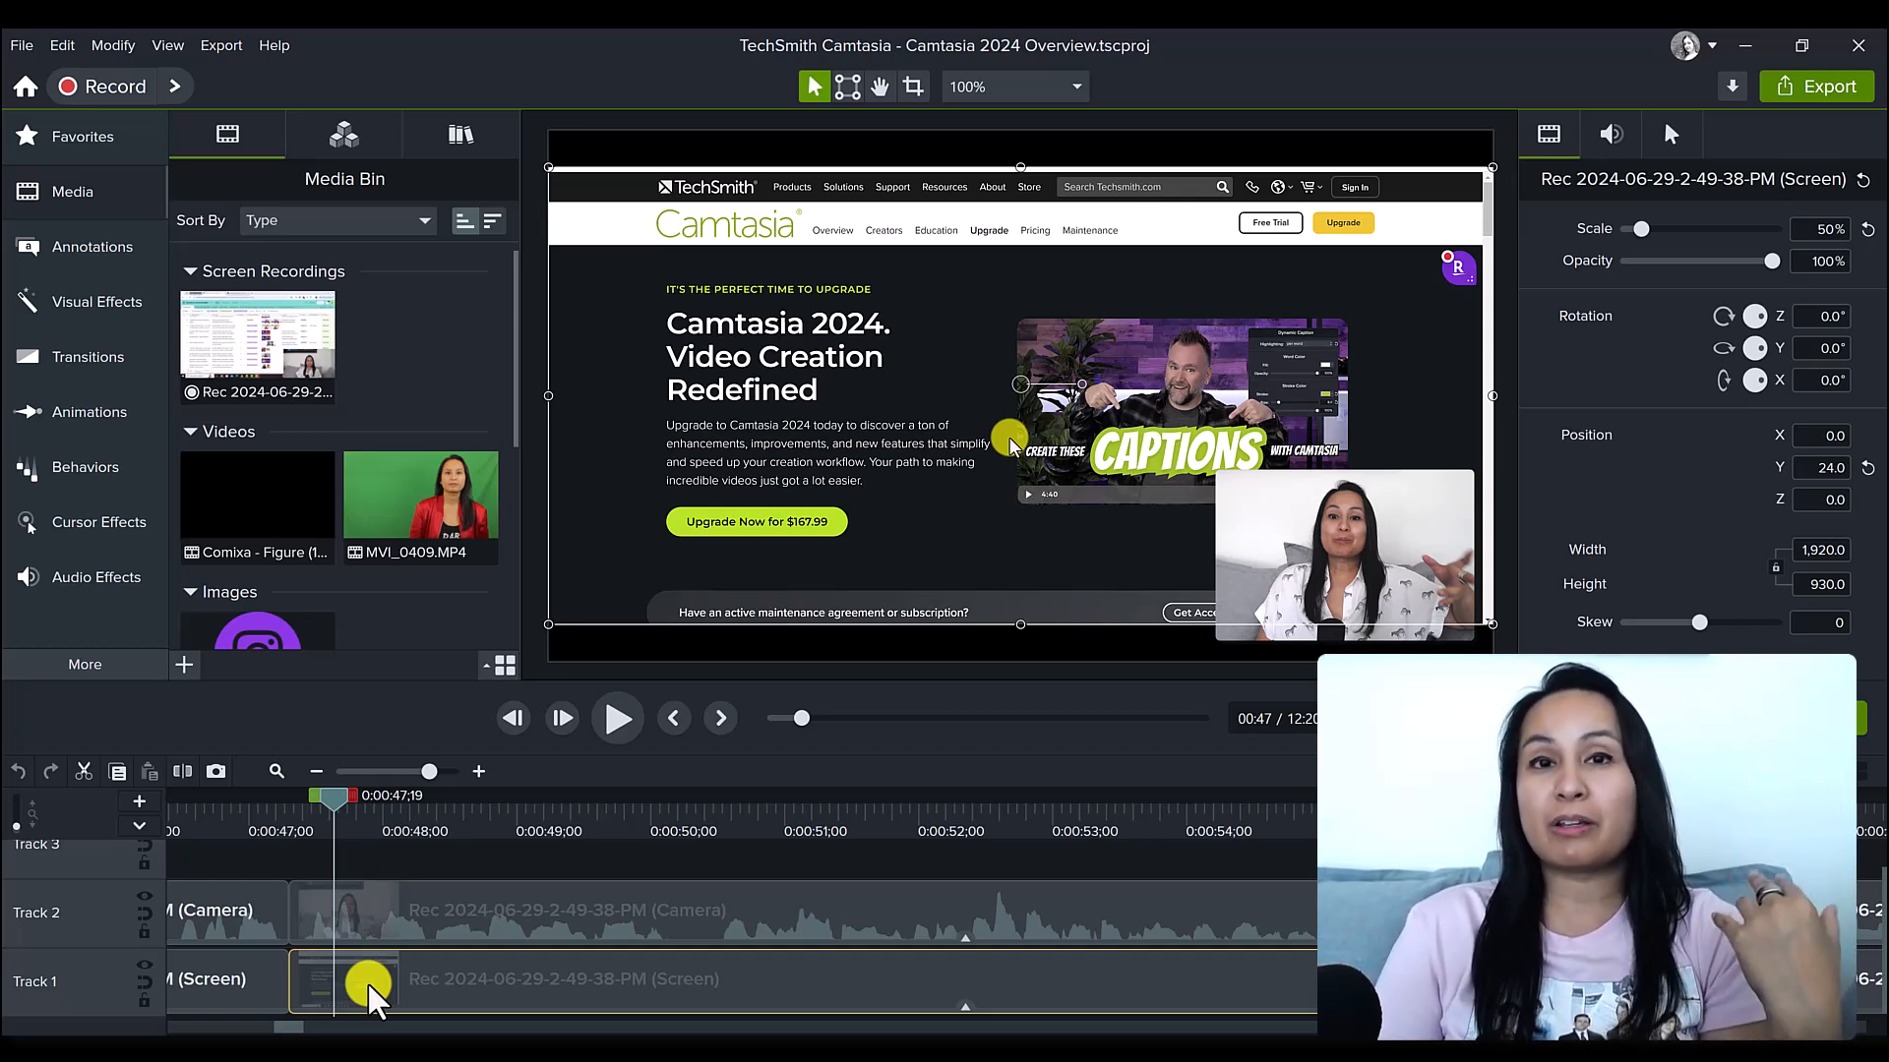
pyautogui.click(63, 514)
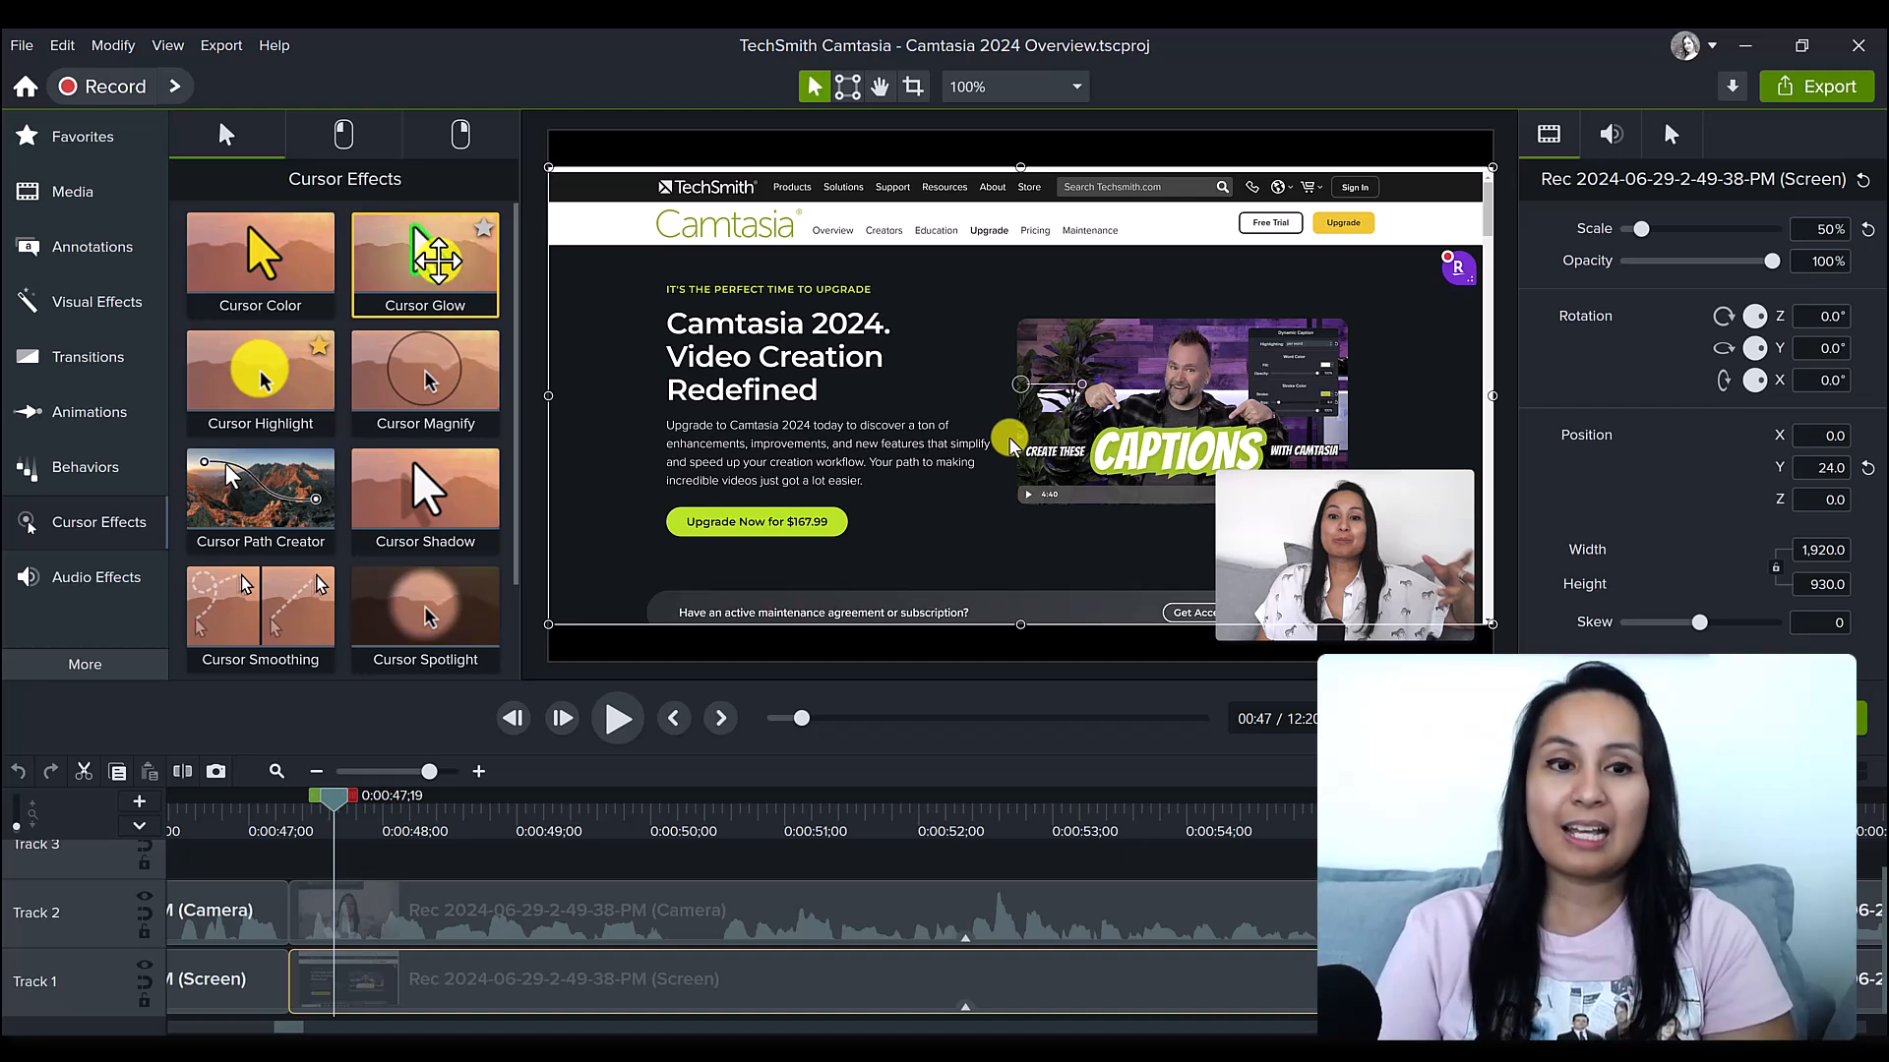
pyautogui.moveTo(427, 262); pyautogui.dragTo(523, 988)
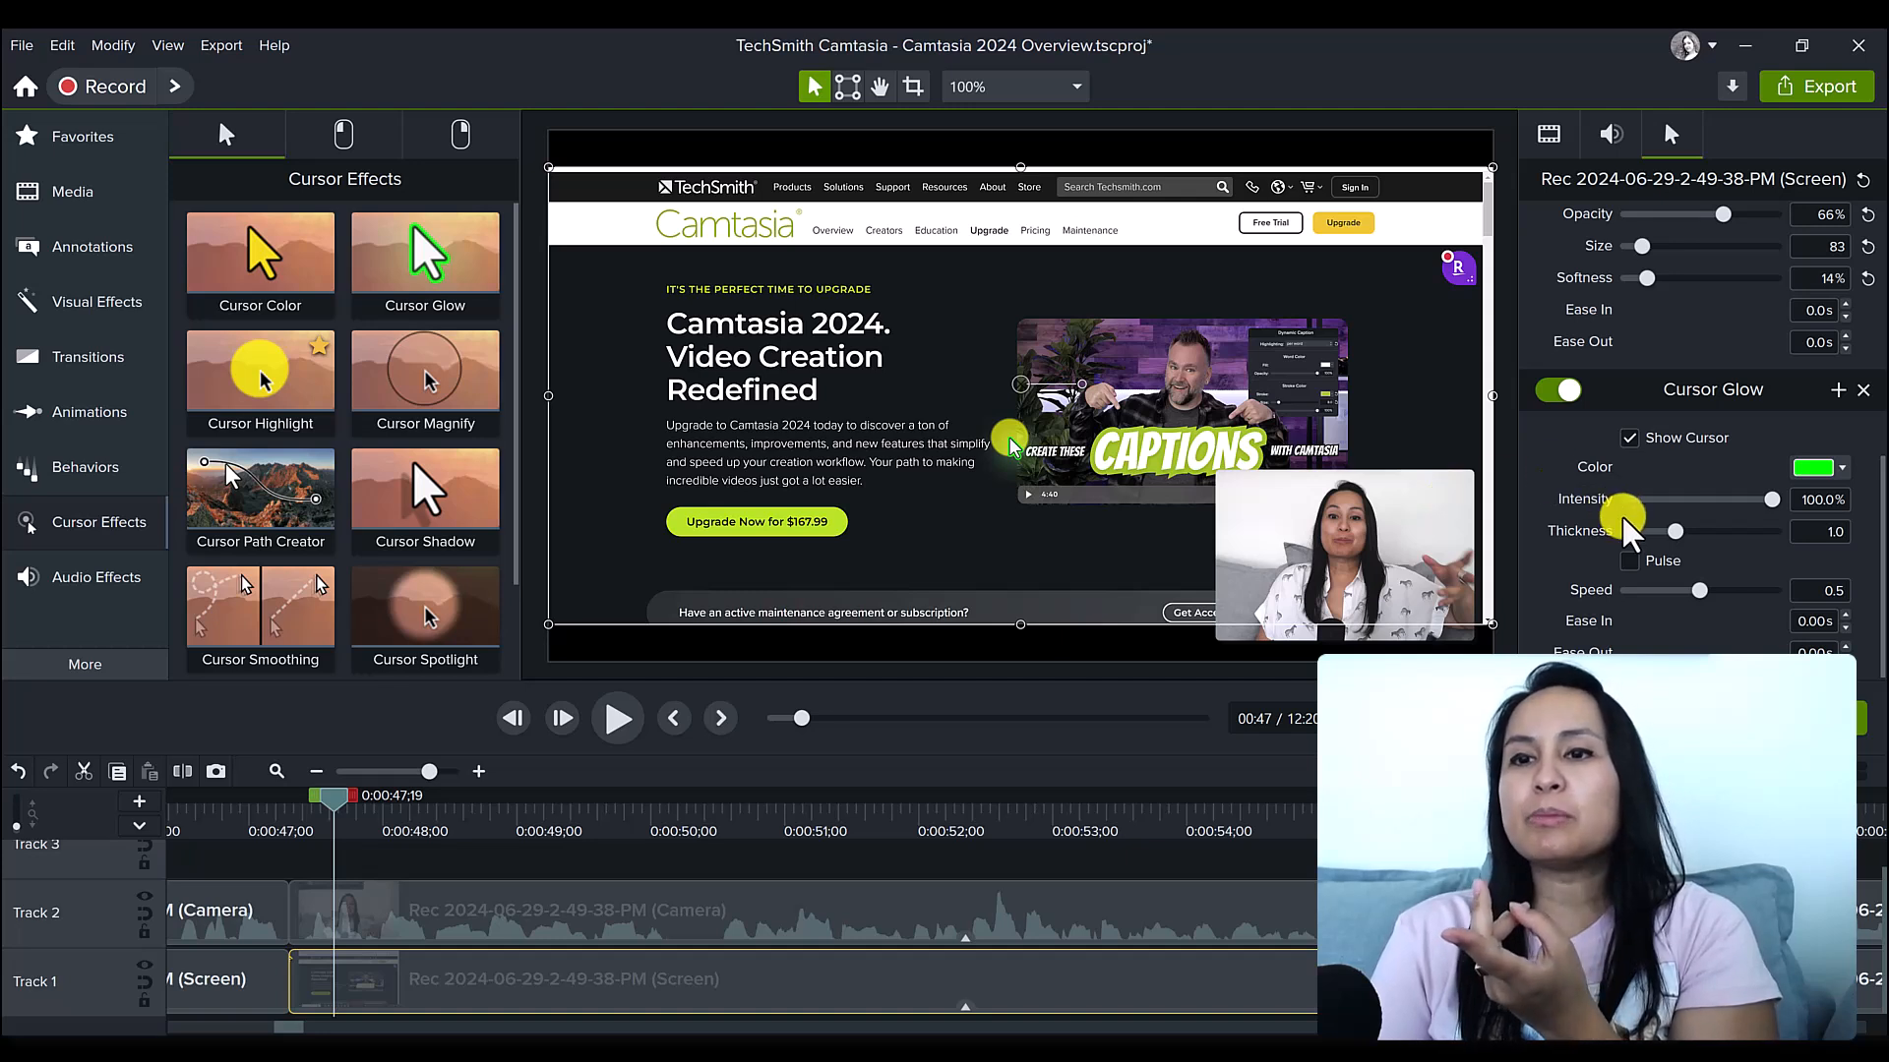
# - Turn off the Cursor Highlight effect on the screen recording clip
pyautogui.scroll(5, 1618, 516)
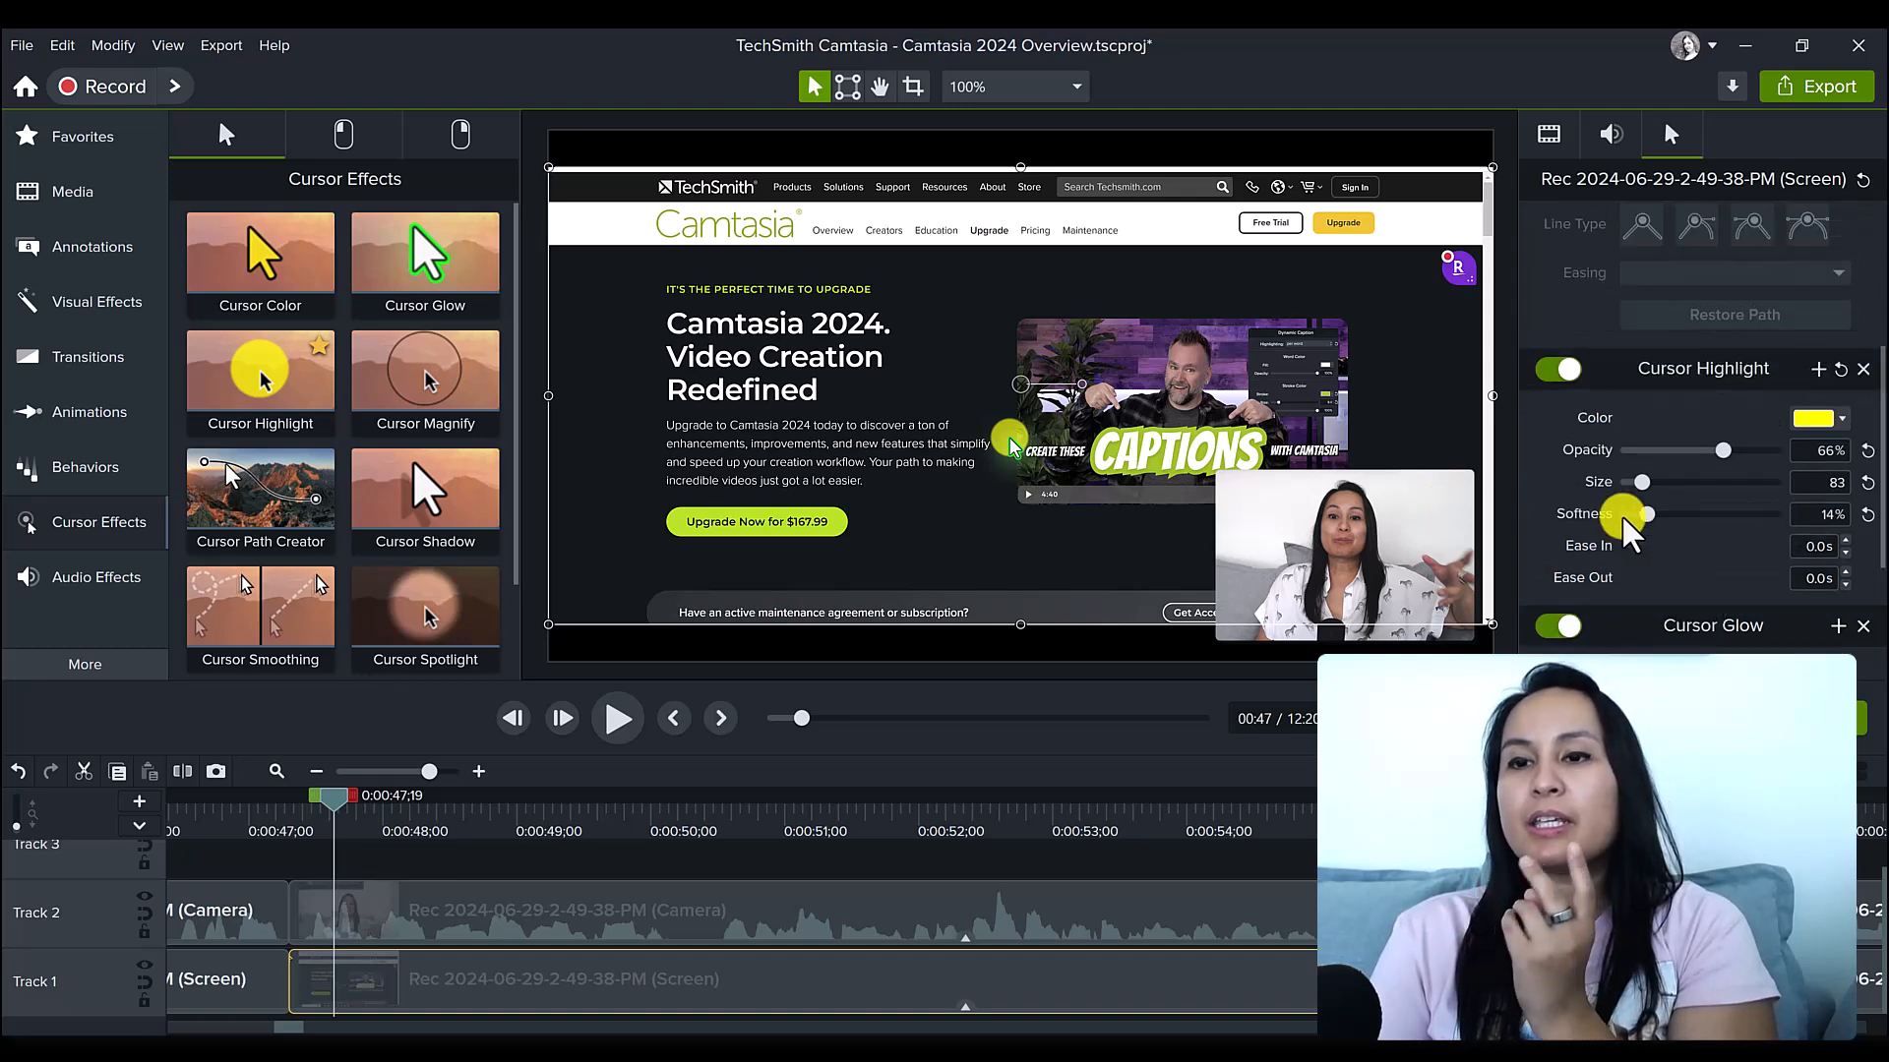
pyautogui.click(1559, 369)
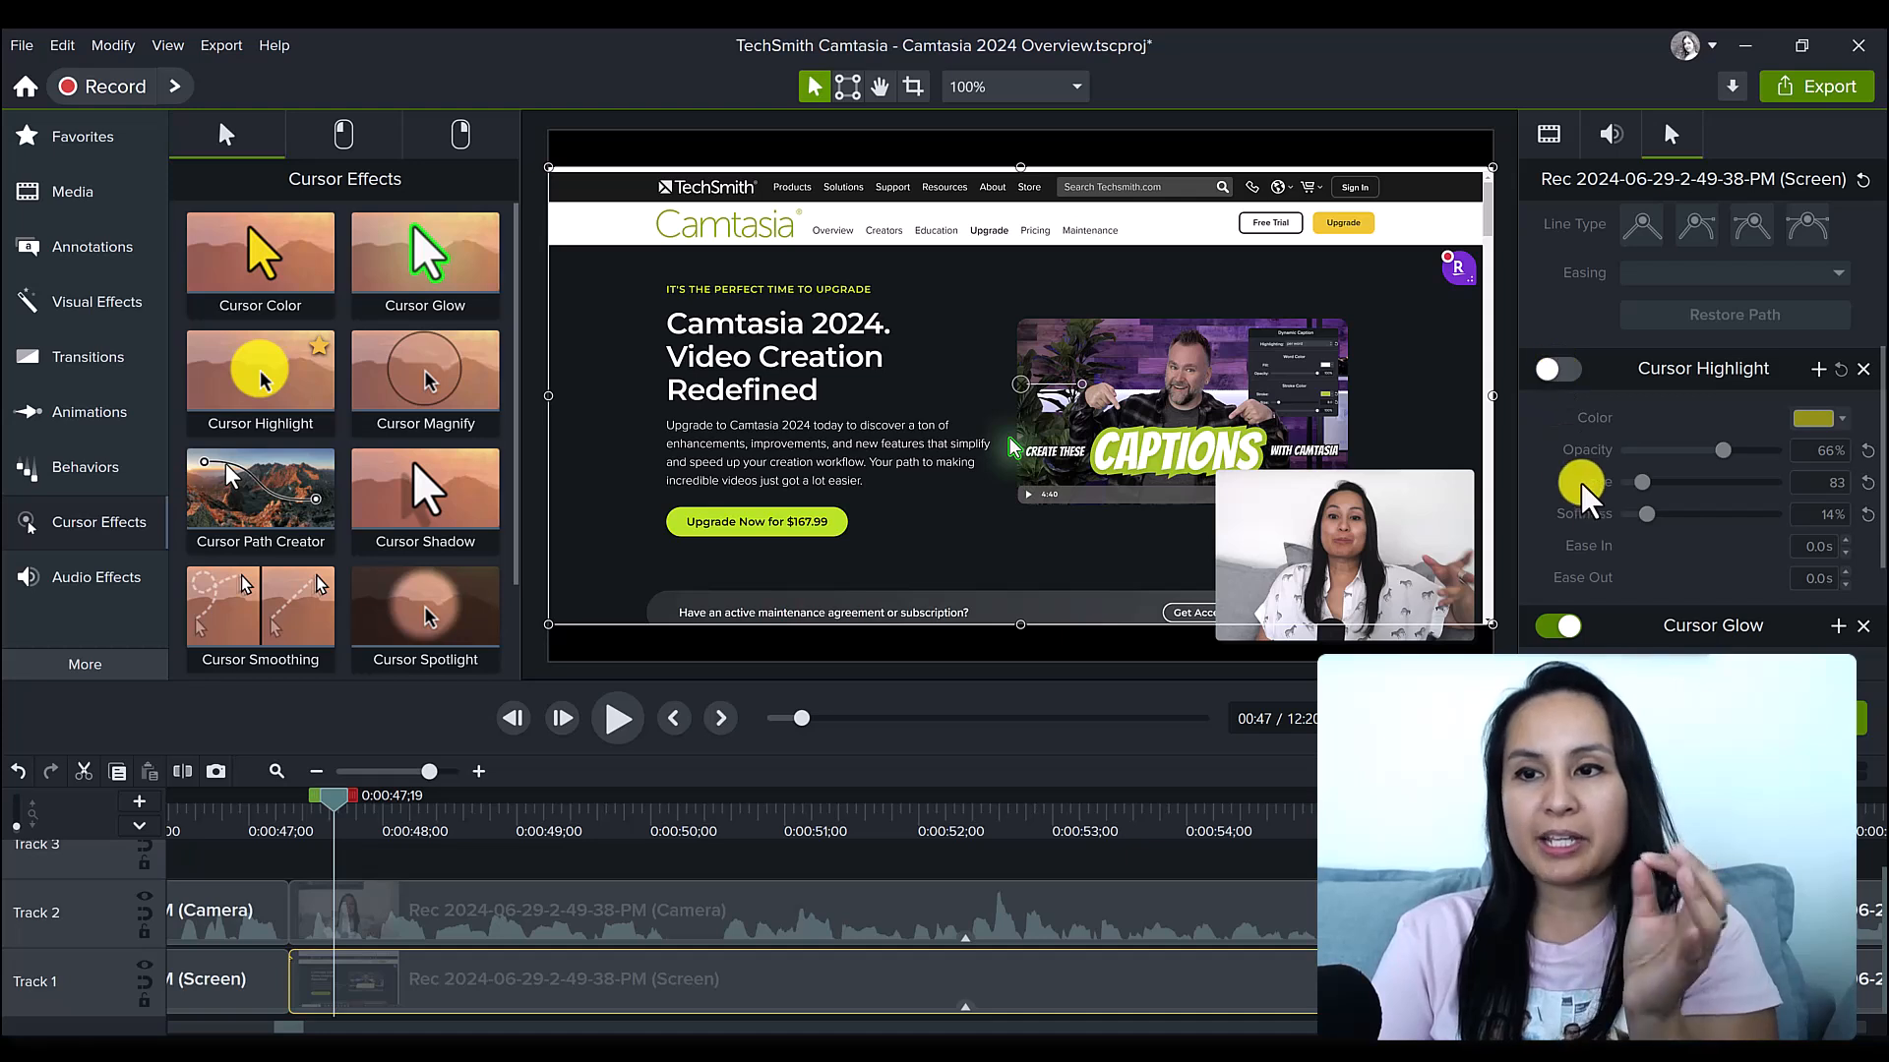
pyautogui.scroll(-3, 1594, 523)
pyautogui.scroll(-2, 1600, 536)
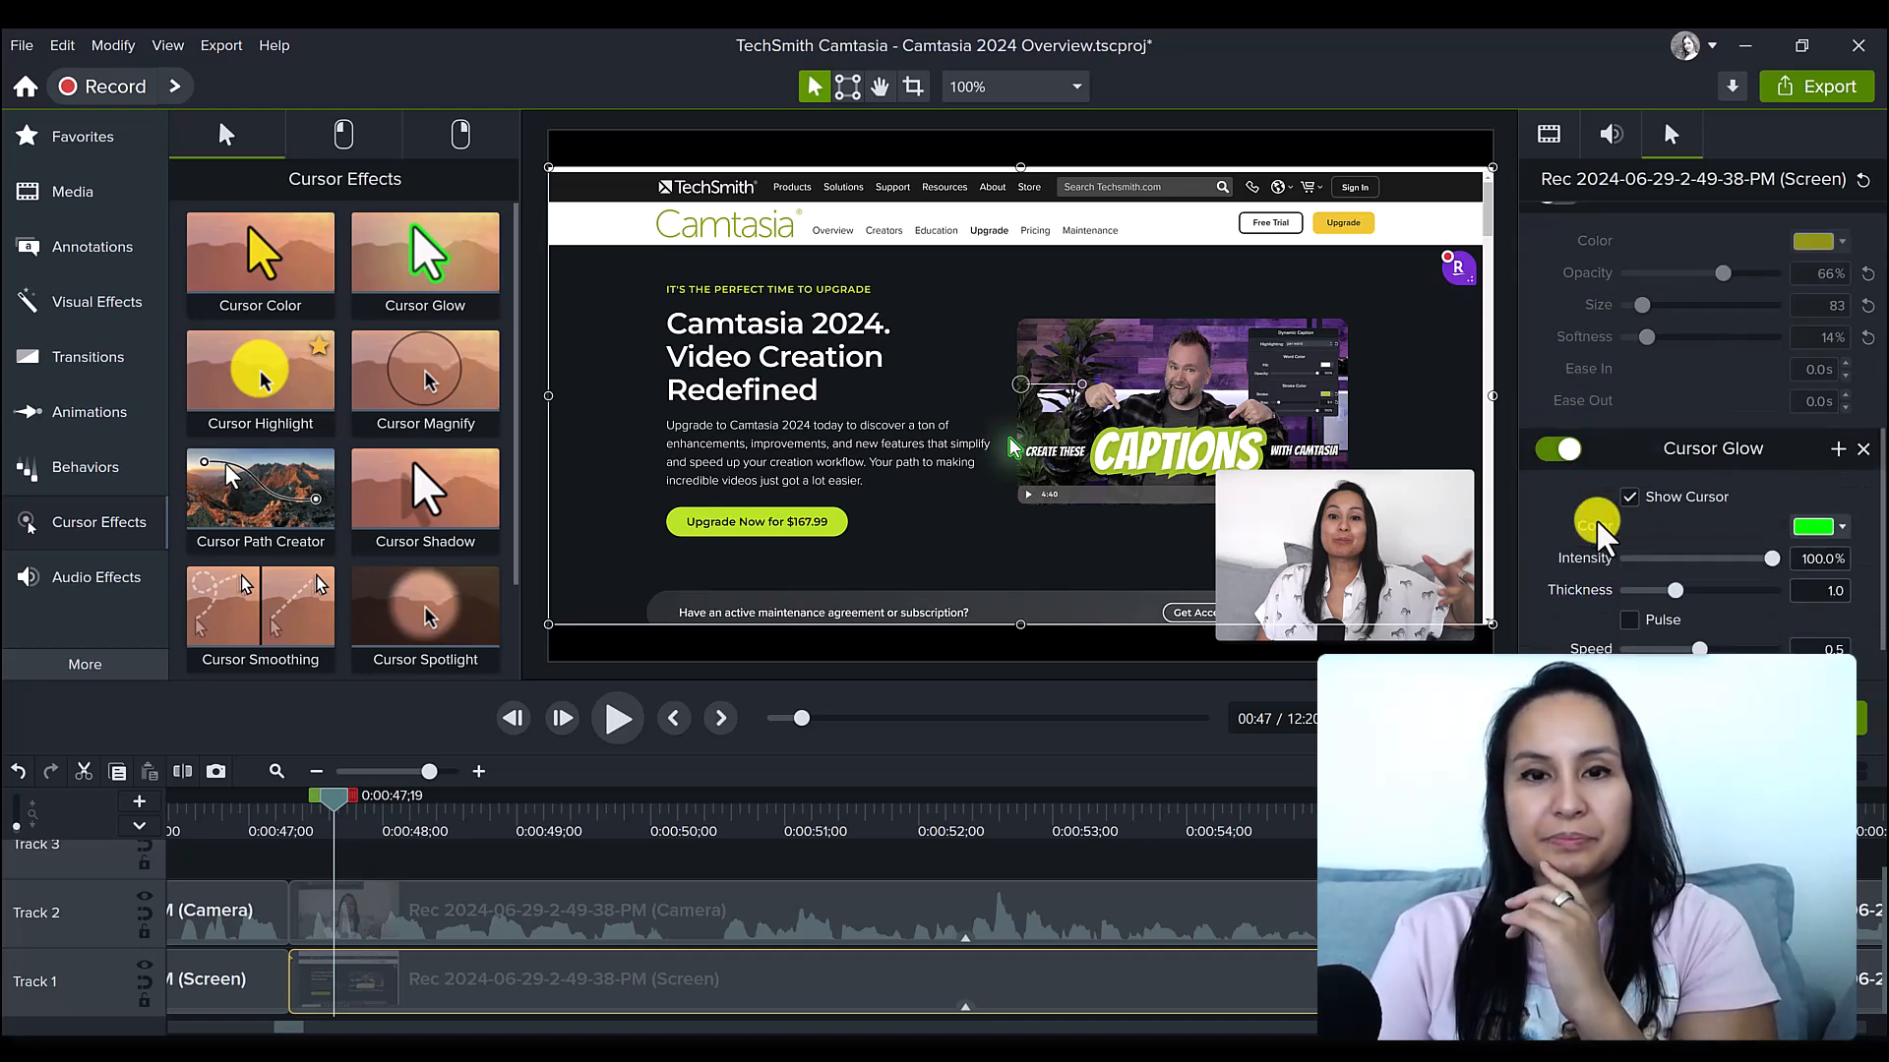
# - Enlarge the recorded cursor by setting its scale to 1,475%
pyautogui.scroll(10, 1599, 531)
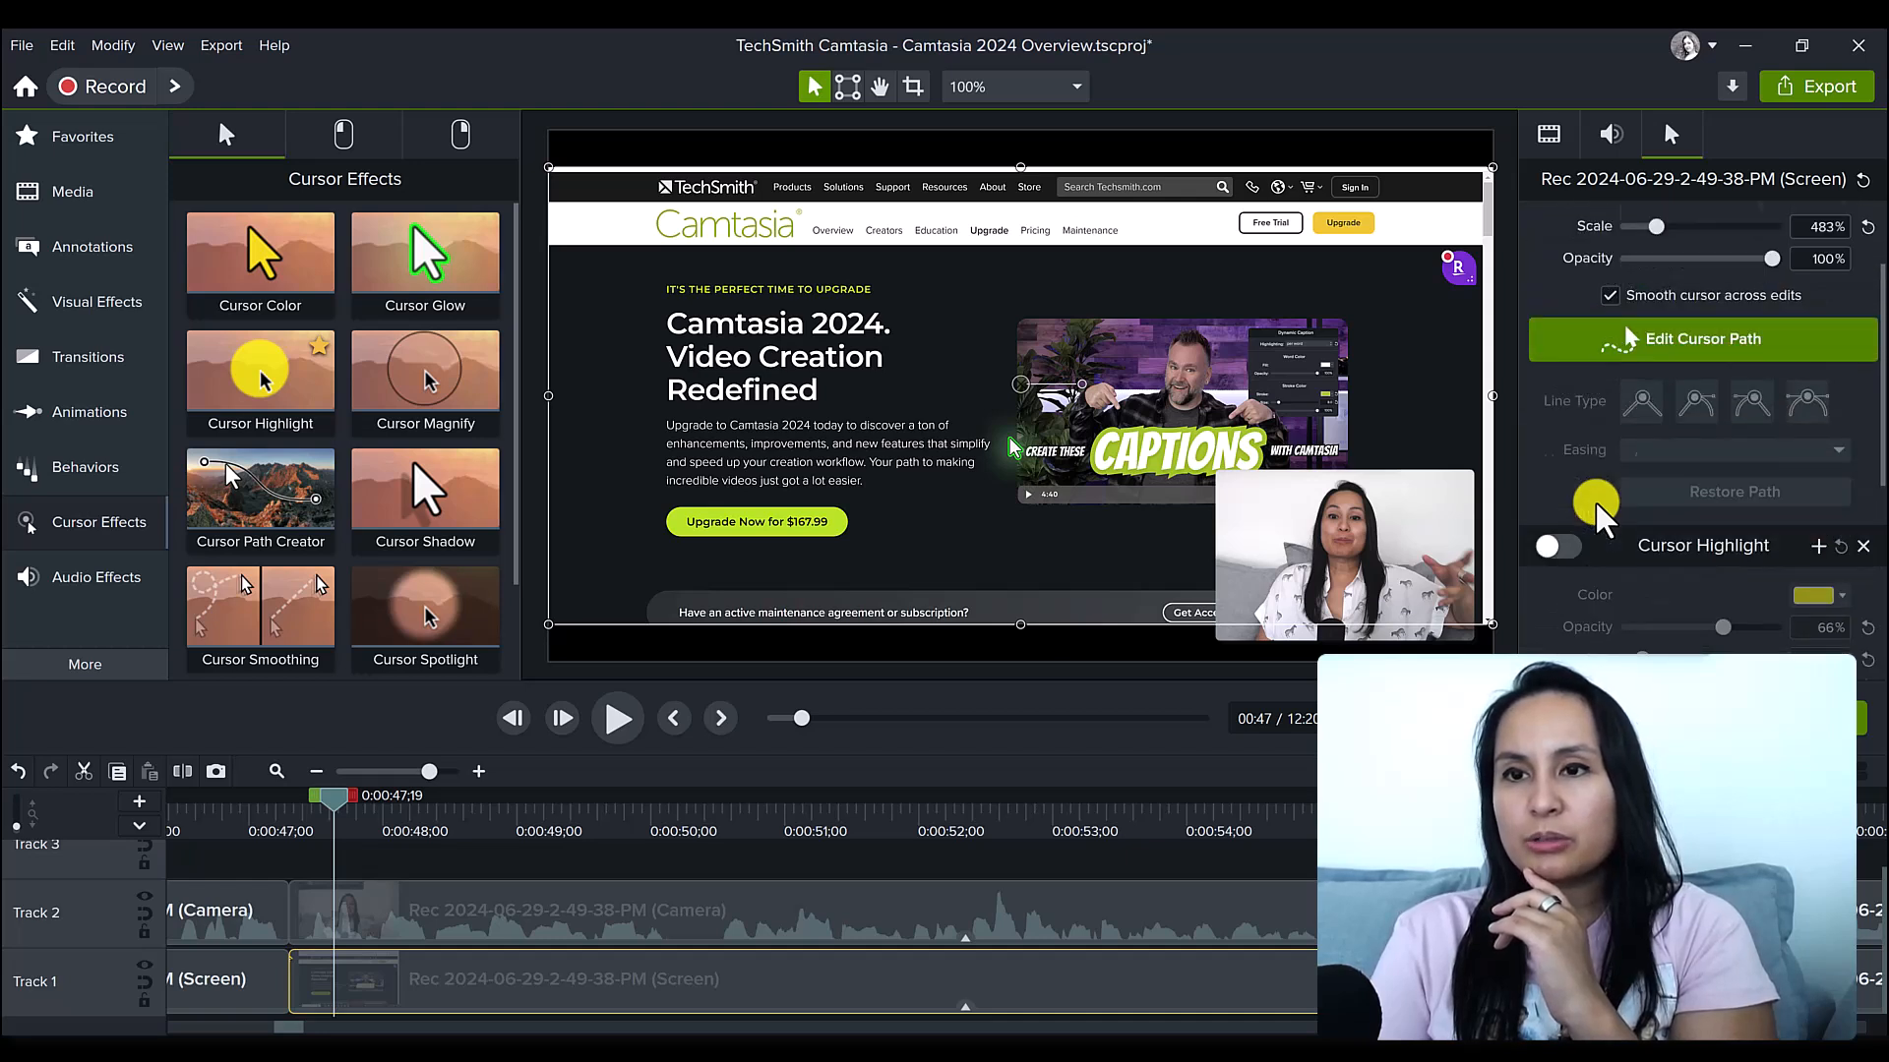
pyautogui.moveTo(1657, 357); pyautogui.dragTo(1737, 350)
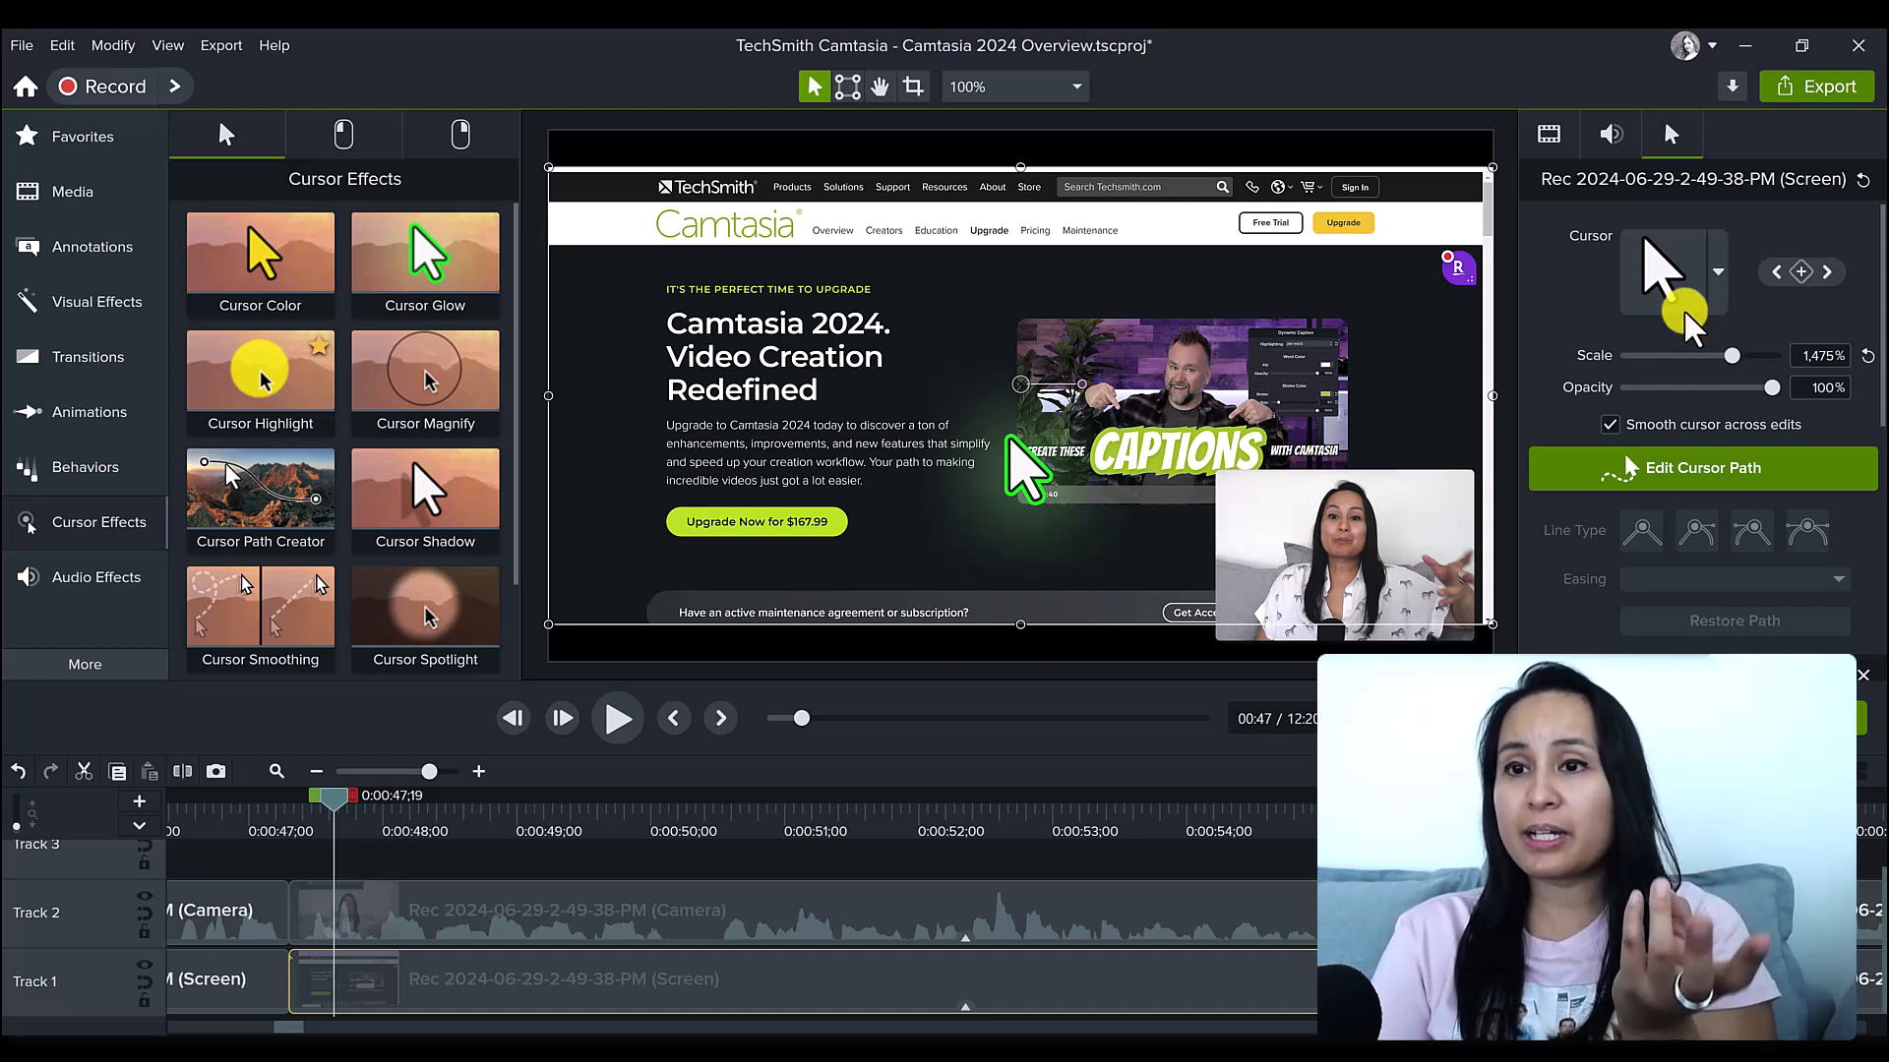
# - Change the Cursor Glow color to purple and preview the clip at around 48 seconds
pyautogui.scroll(-6, 1615, 374)
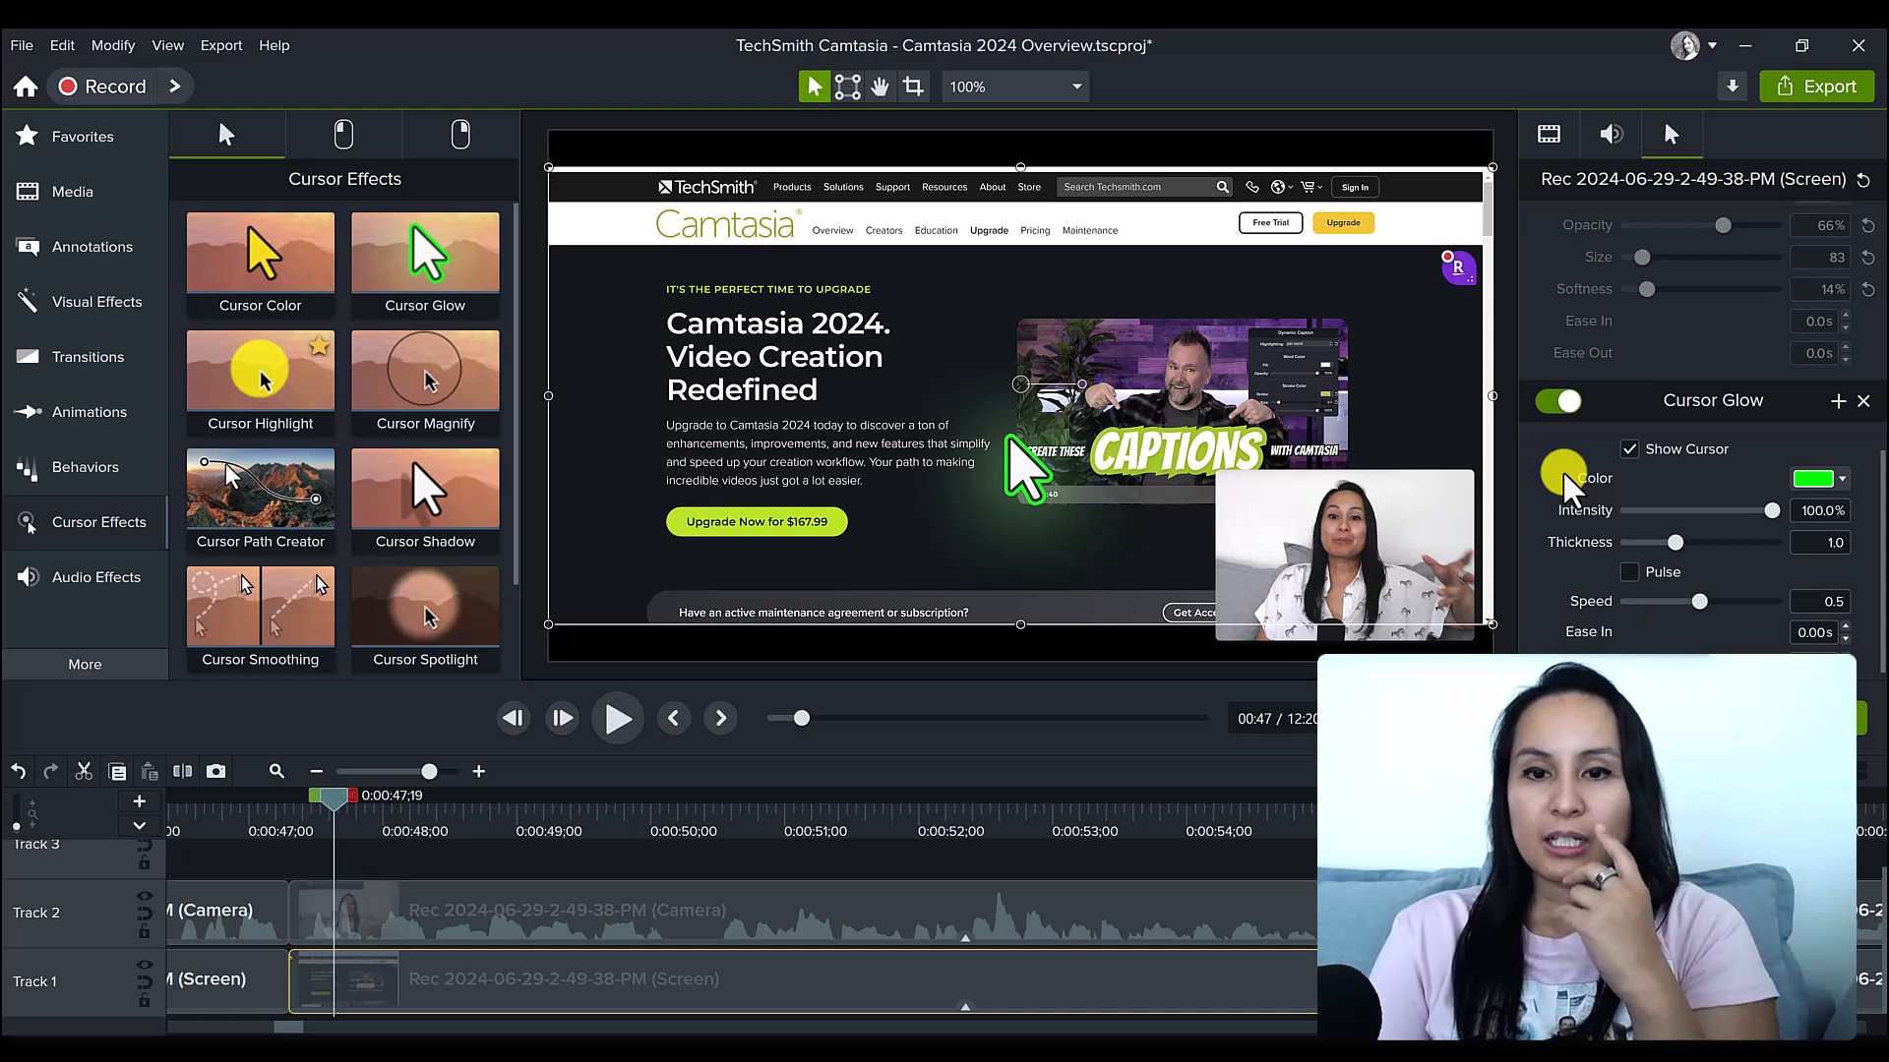
pyautogui.click(1843, 480)
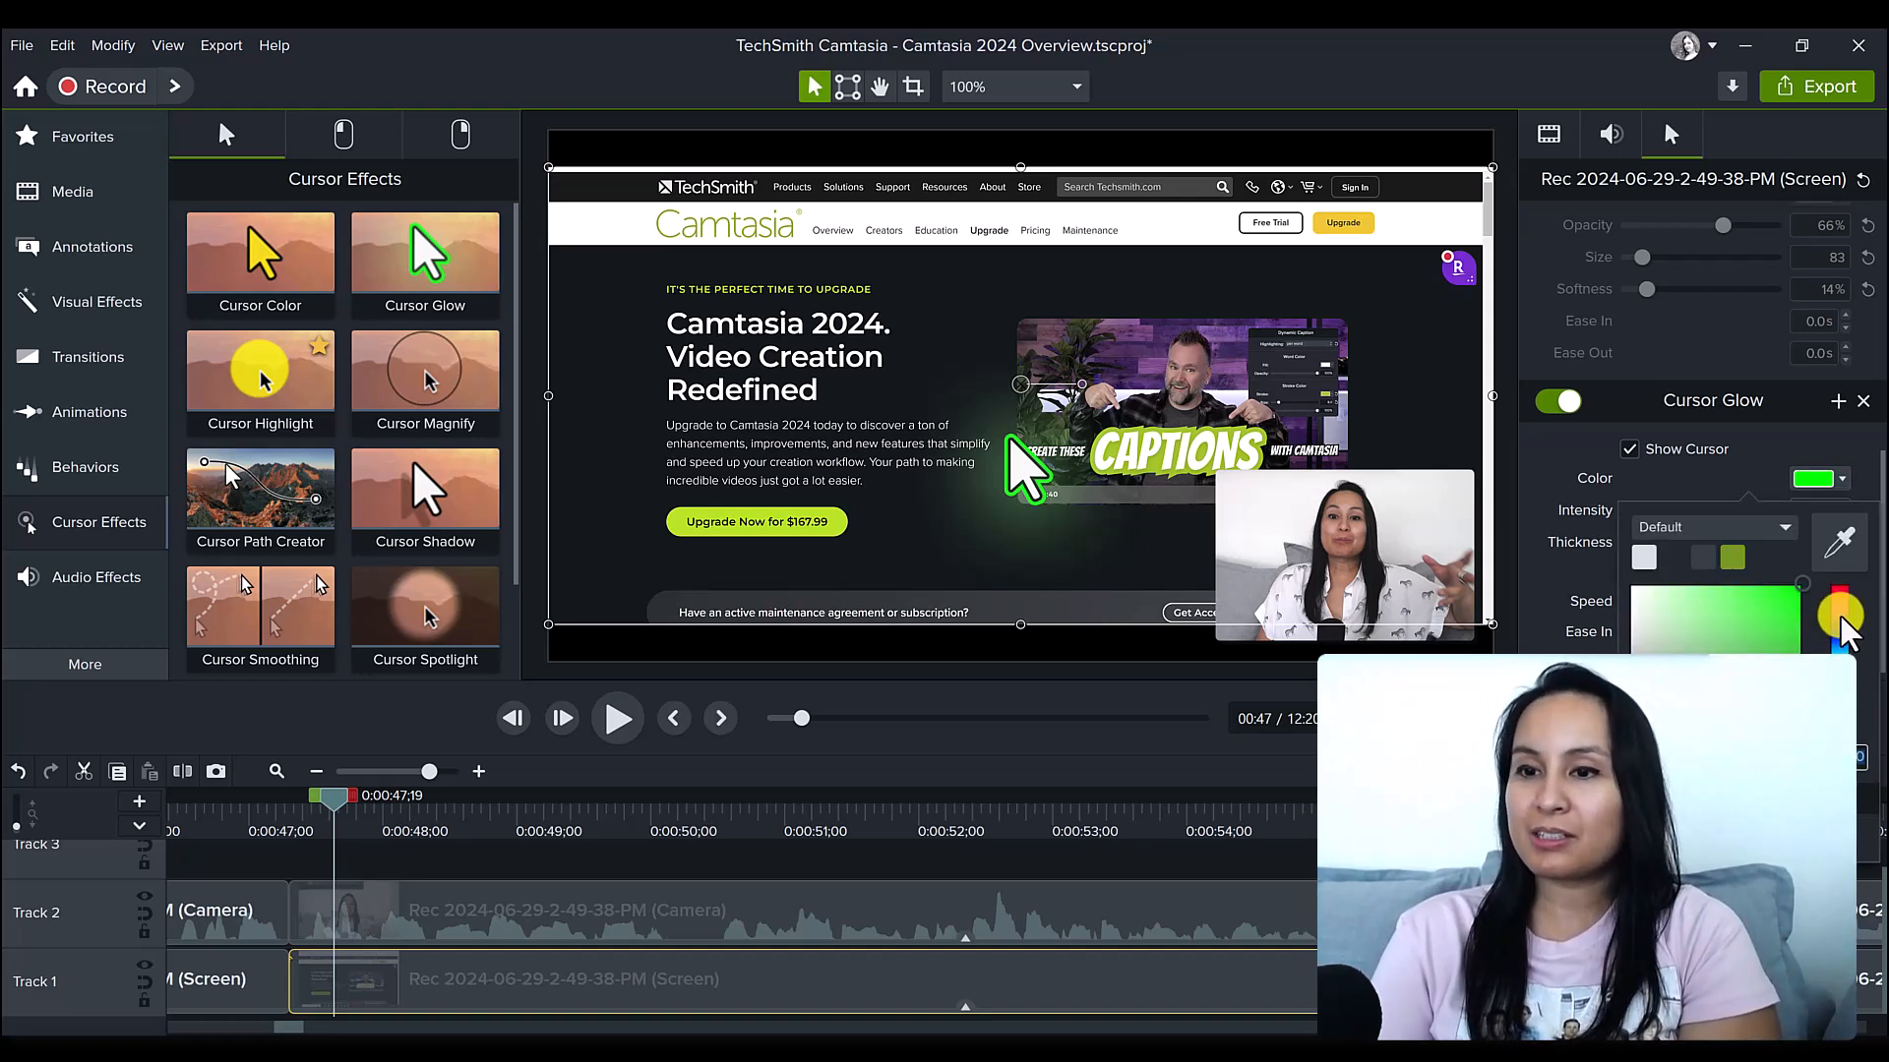
pyautogui.click(1839, 627)
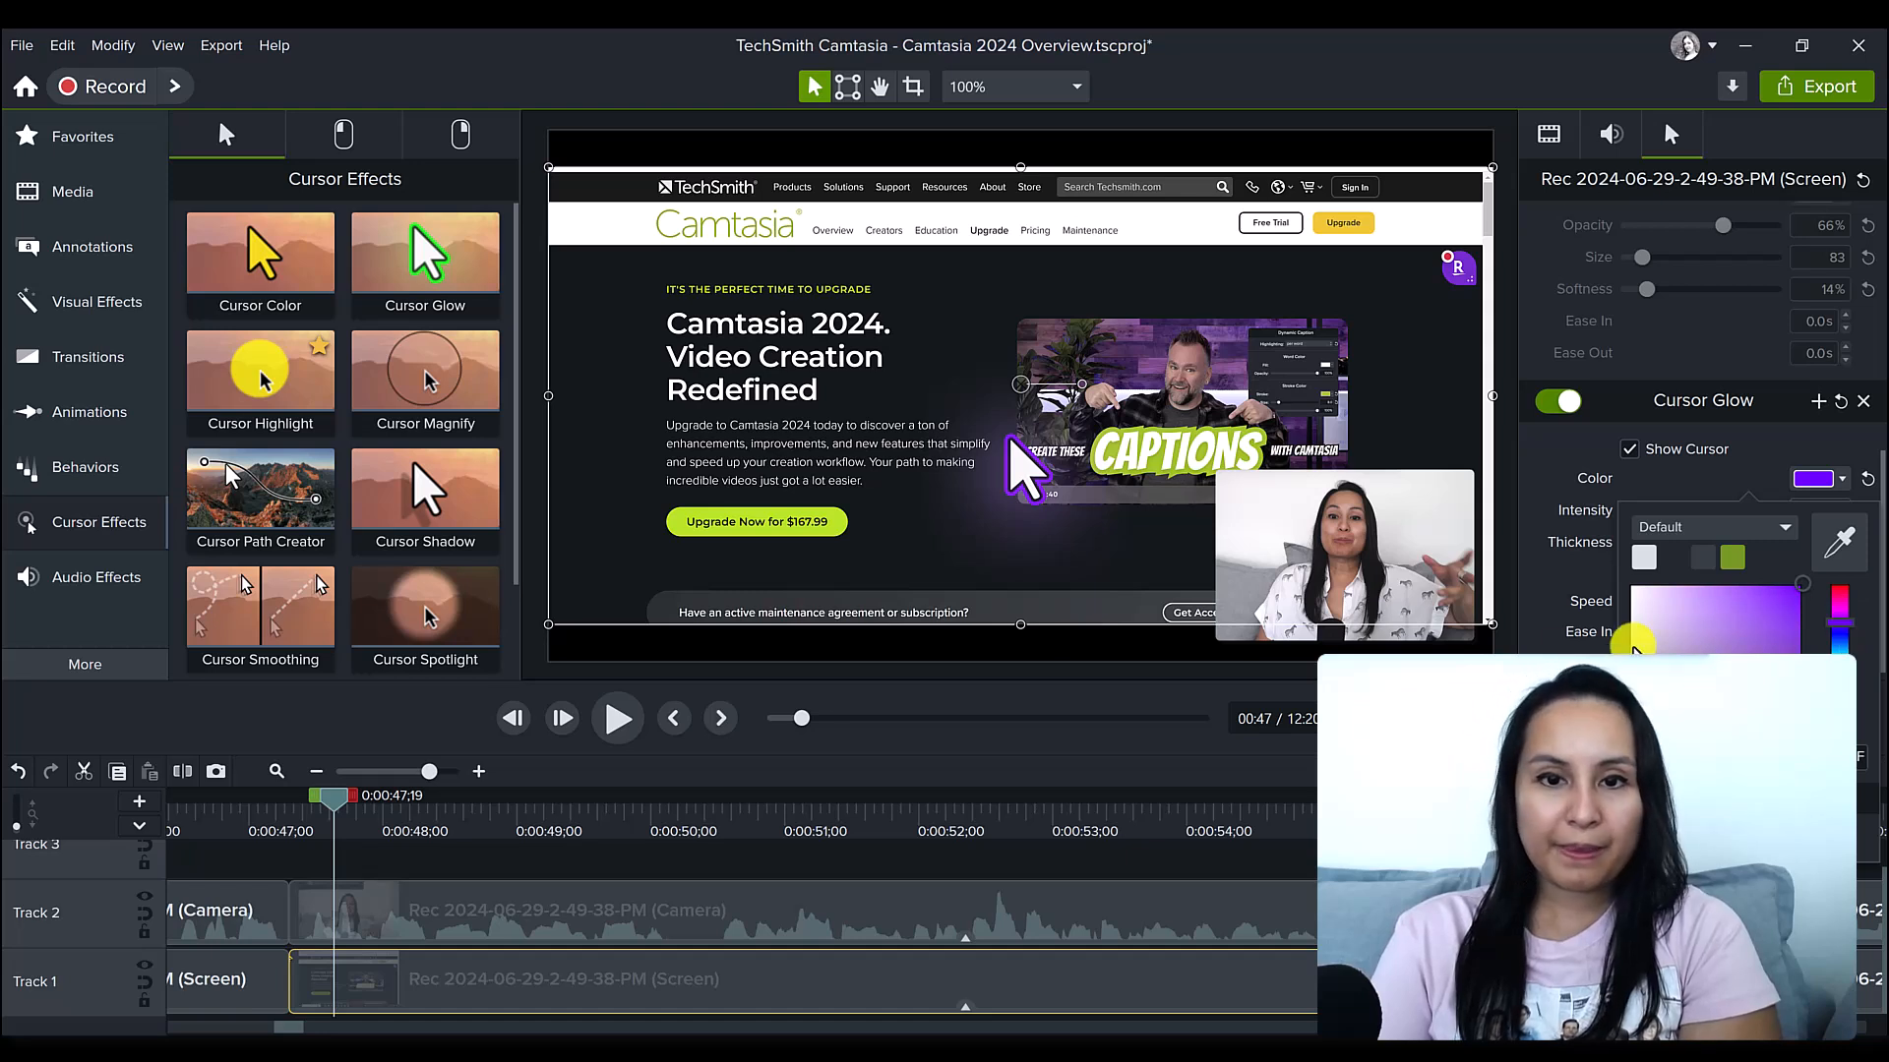
pyautogui.click(1554, 453)
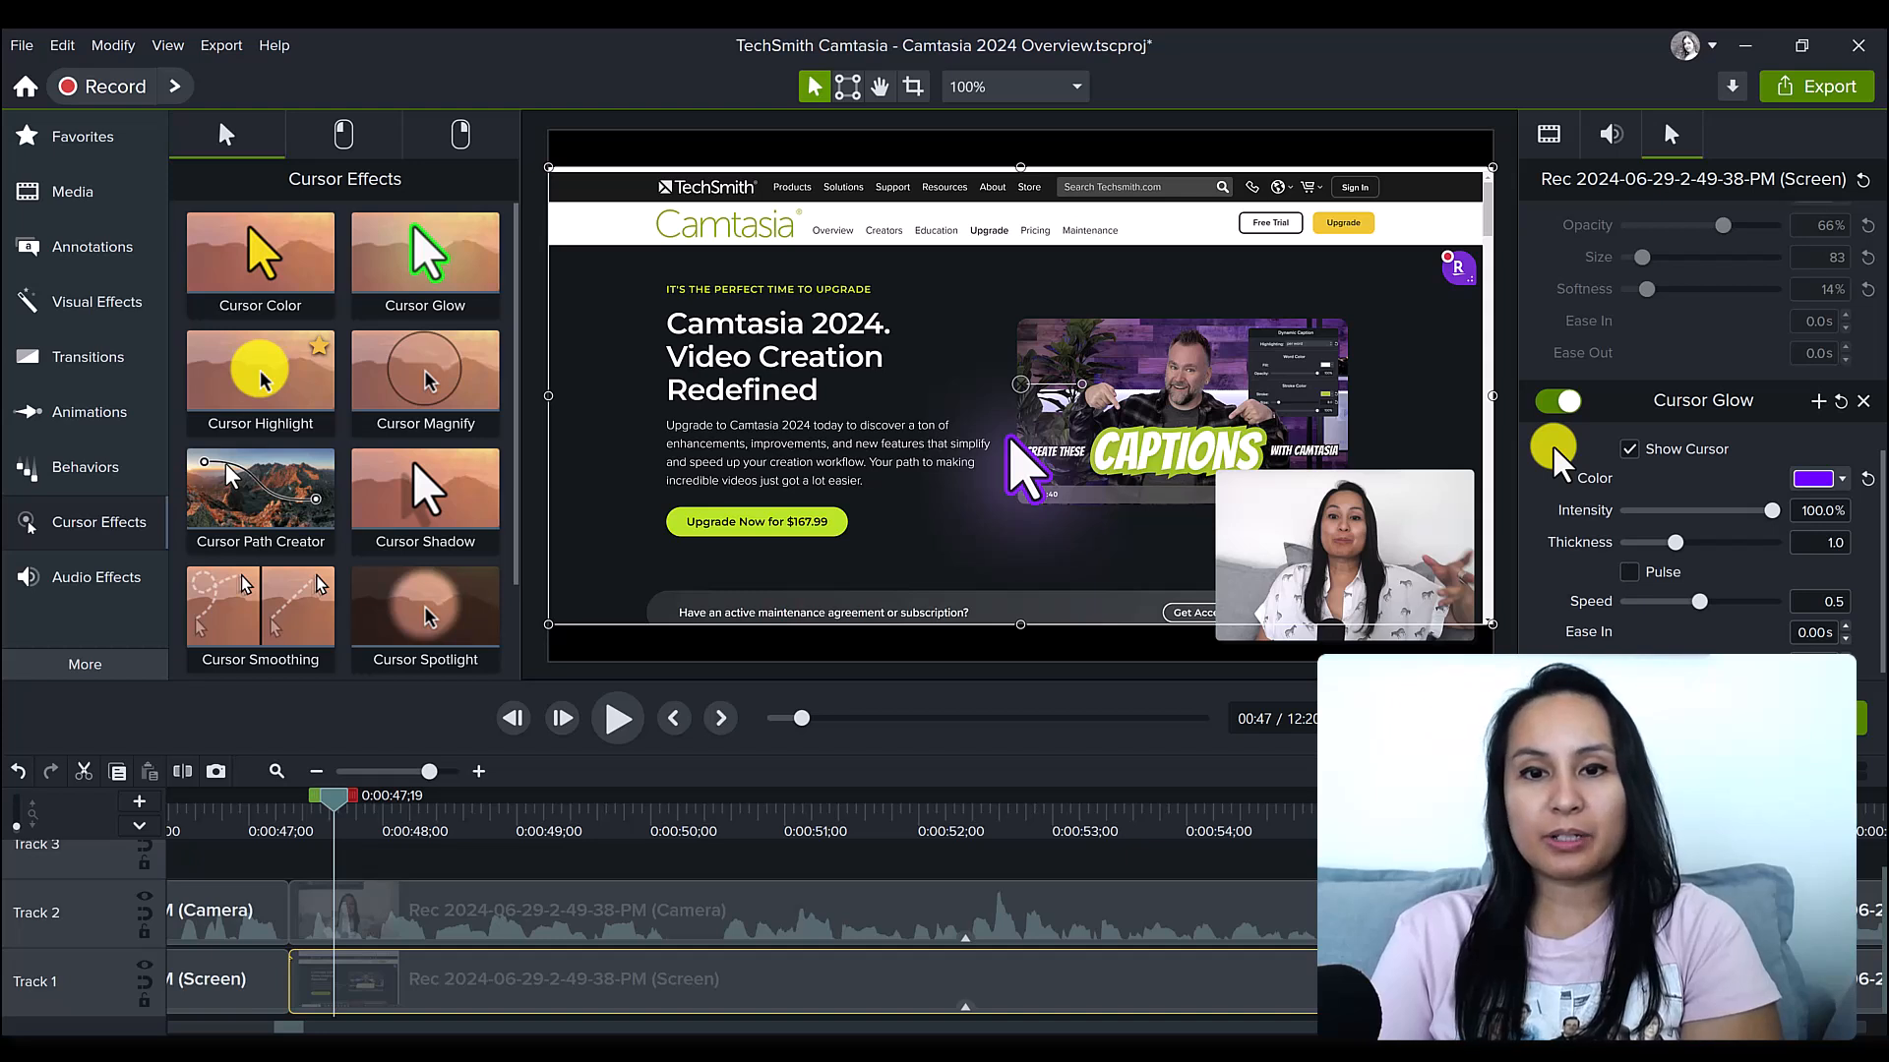
pyautogui.click(453, 822)
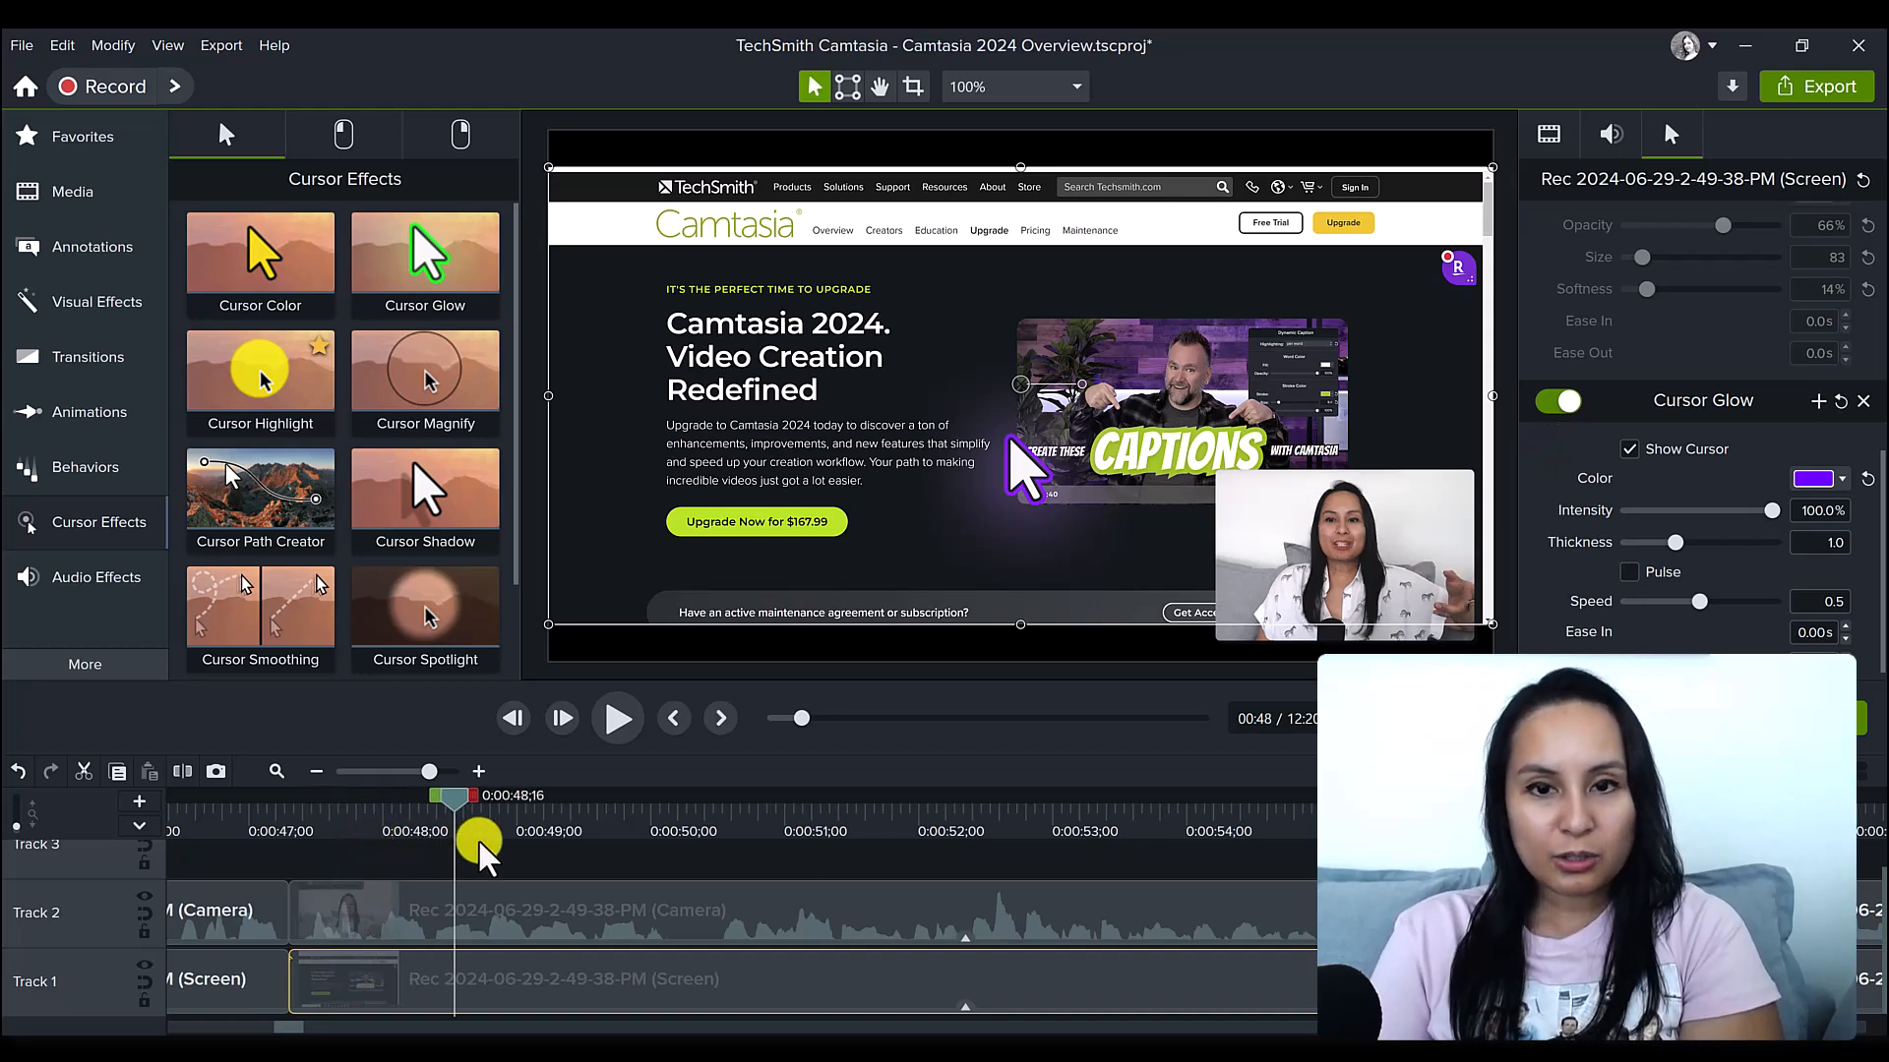
pyautogui.click(383, 846)
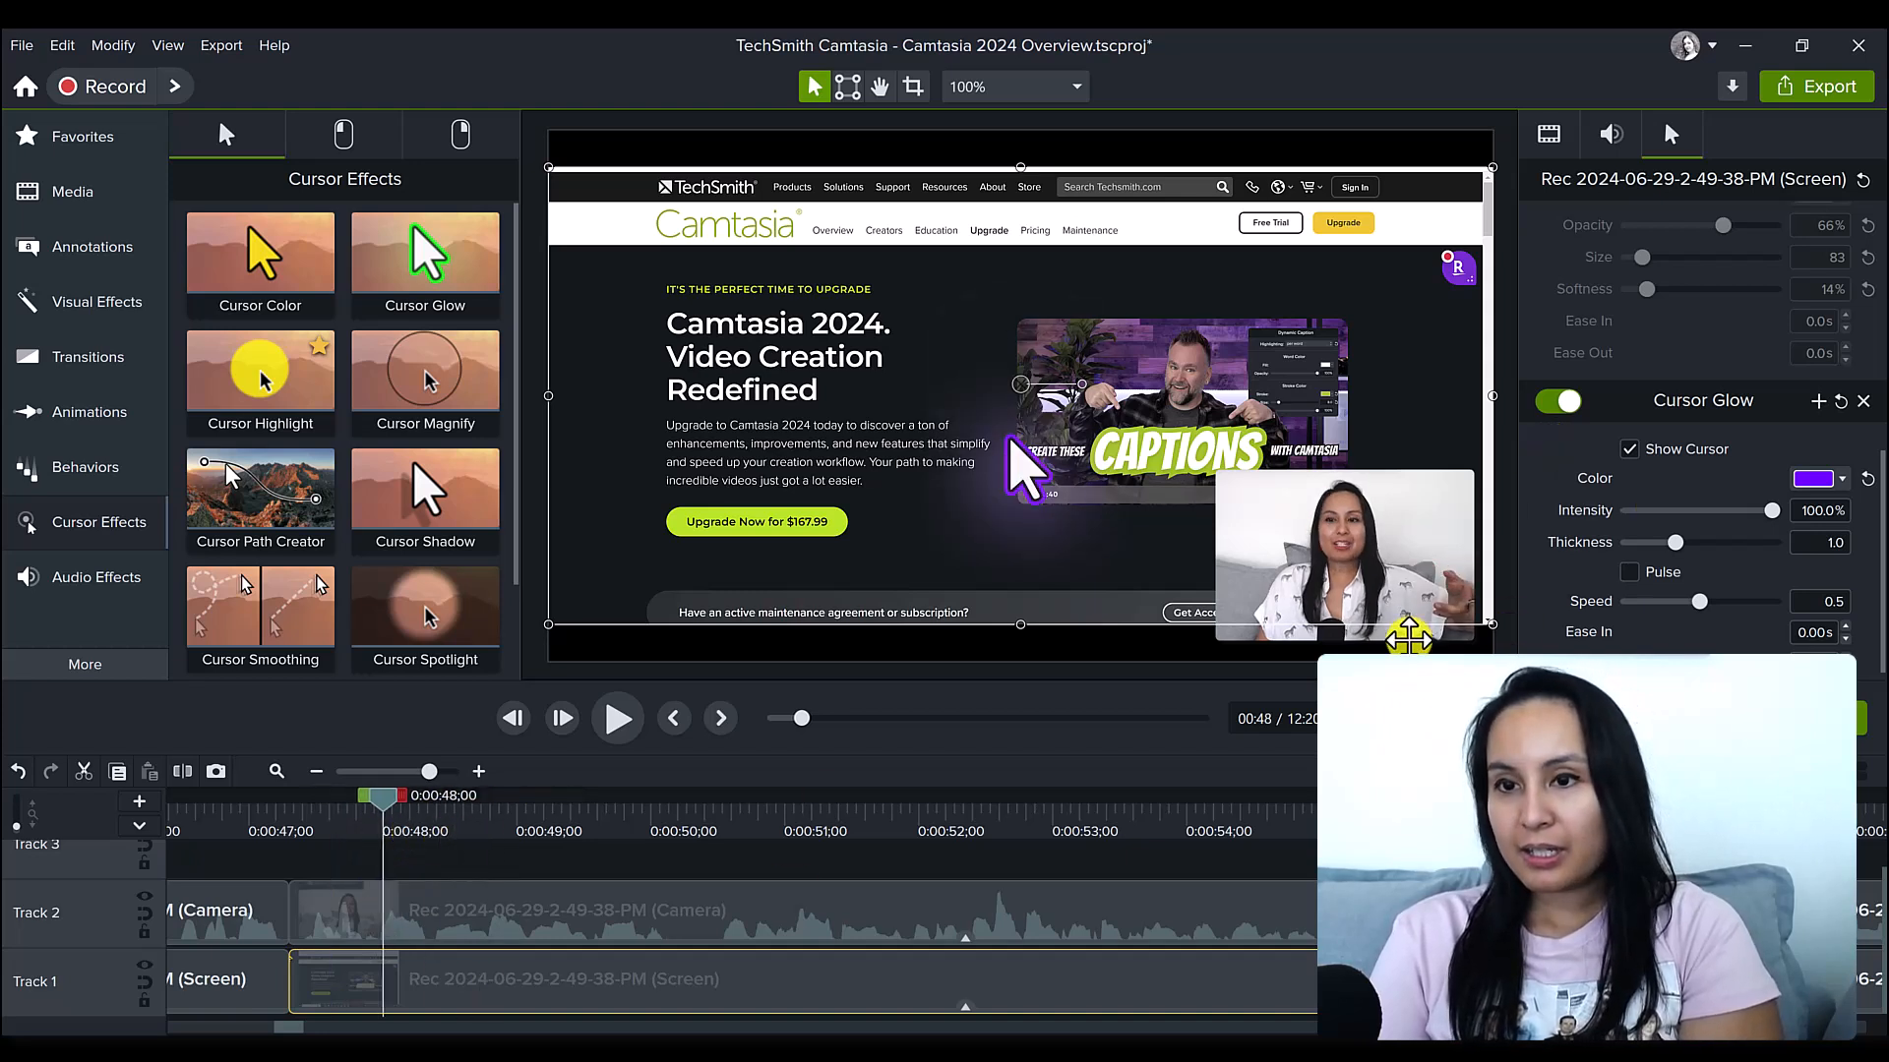
# - Toggle the Cursor Glow's Show Cursor option off and on to compare the glow with and without the cursor
pyautogui.click(1628, 450)
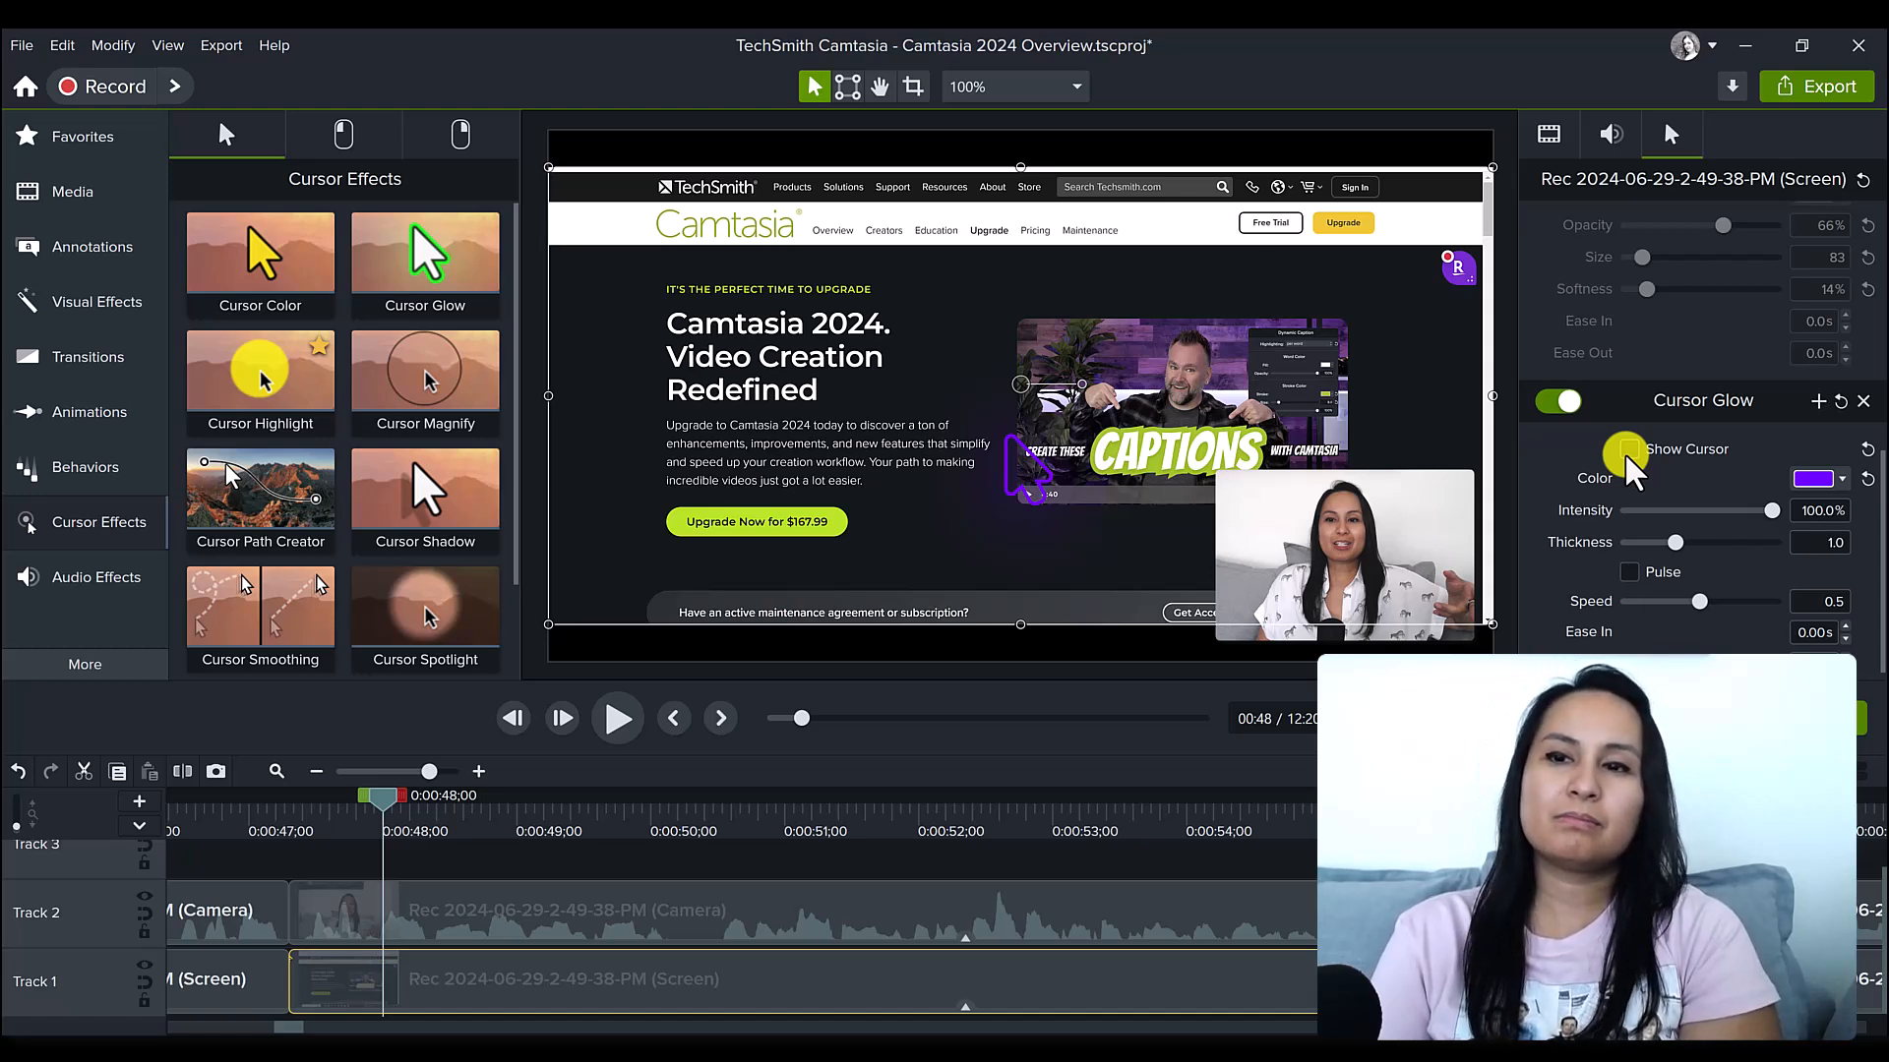
pyautogui.click(1628, 450)
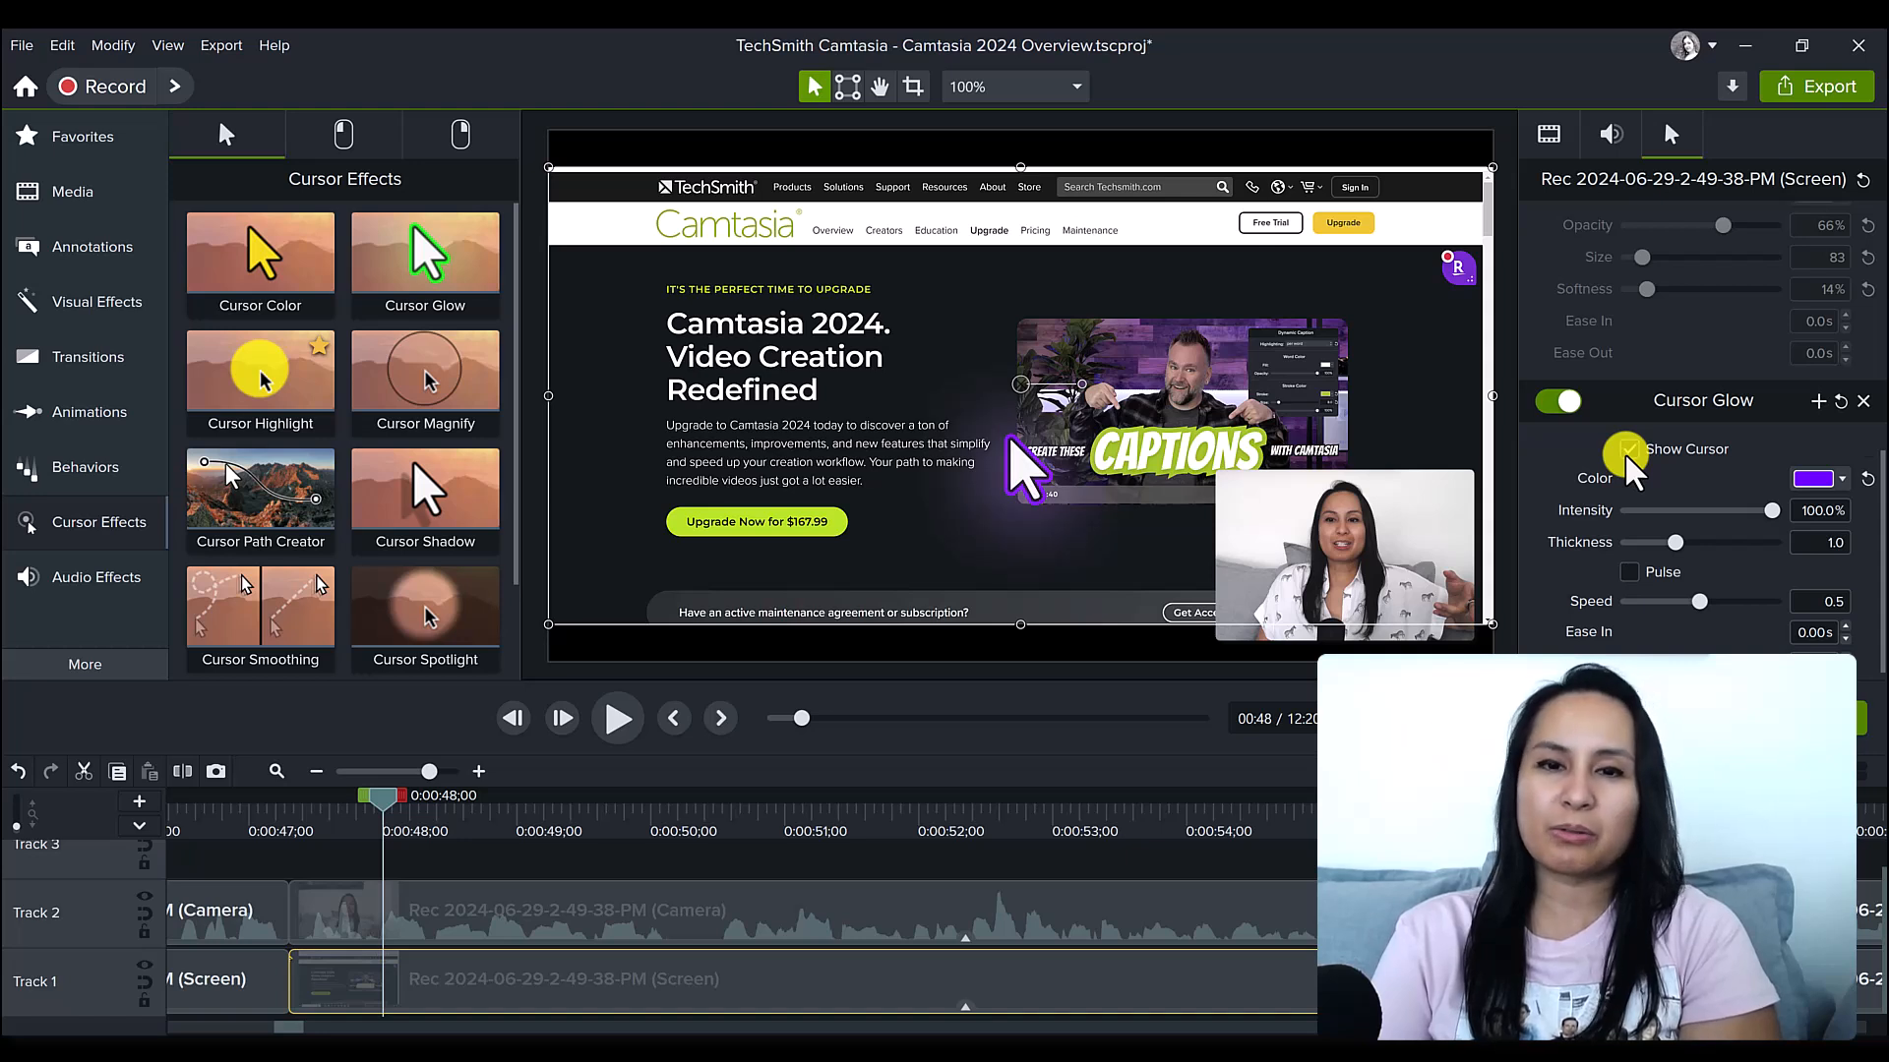
pyautogui.click(1628, 451)
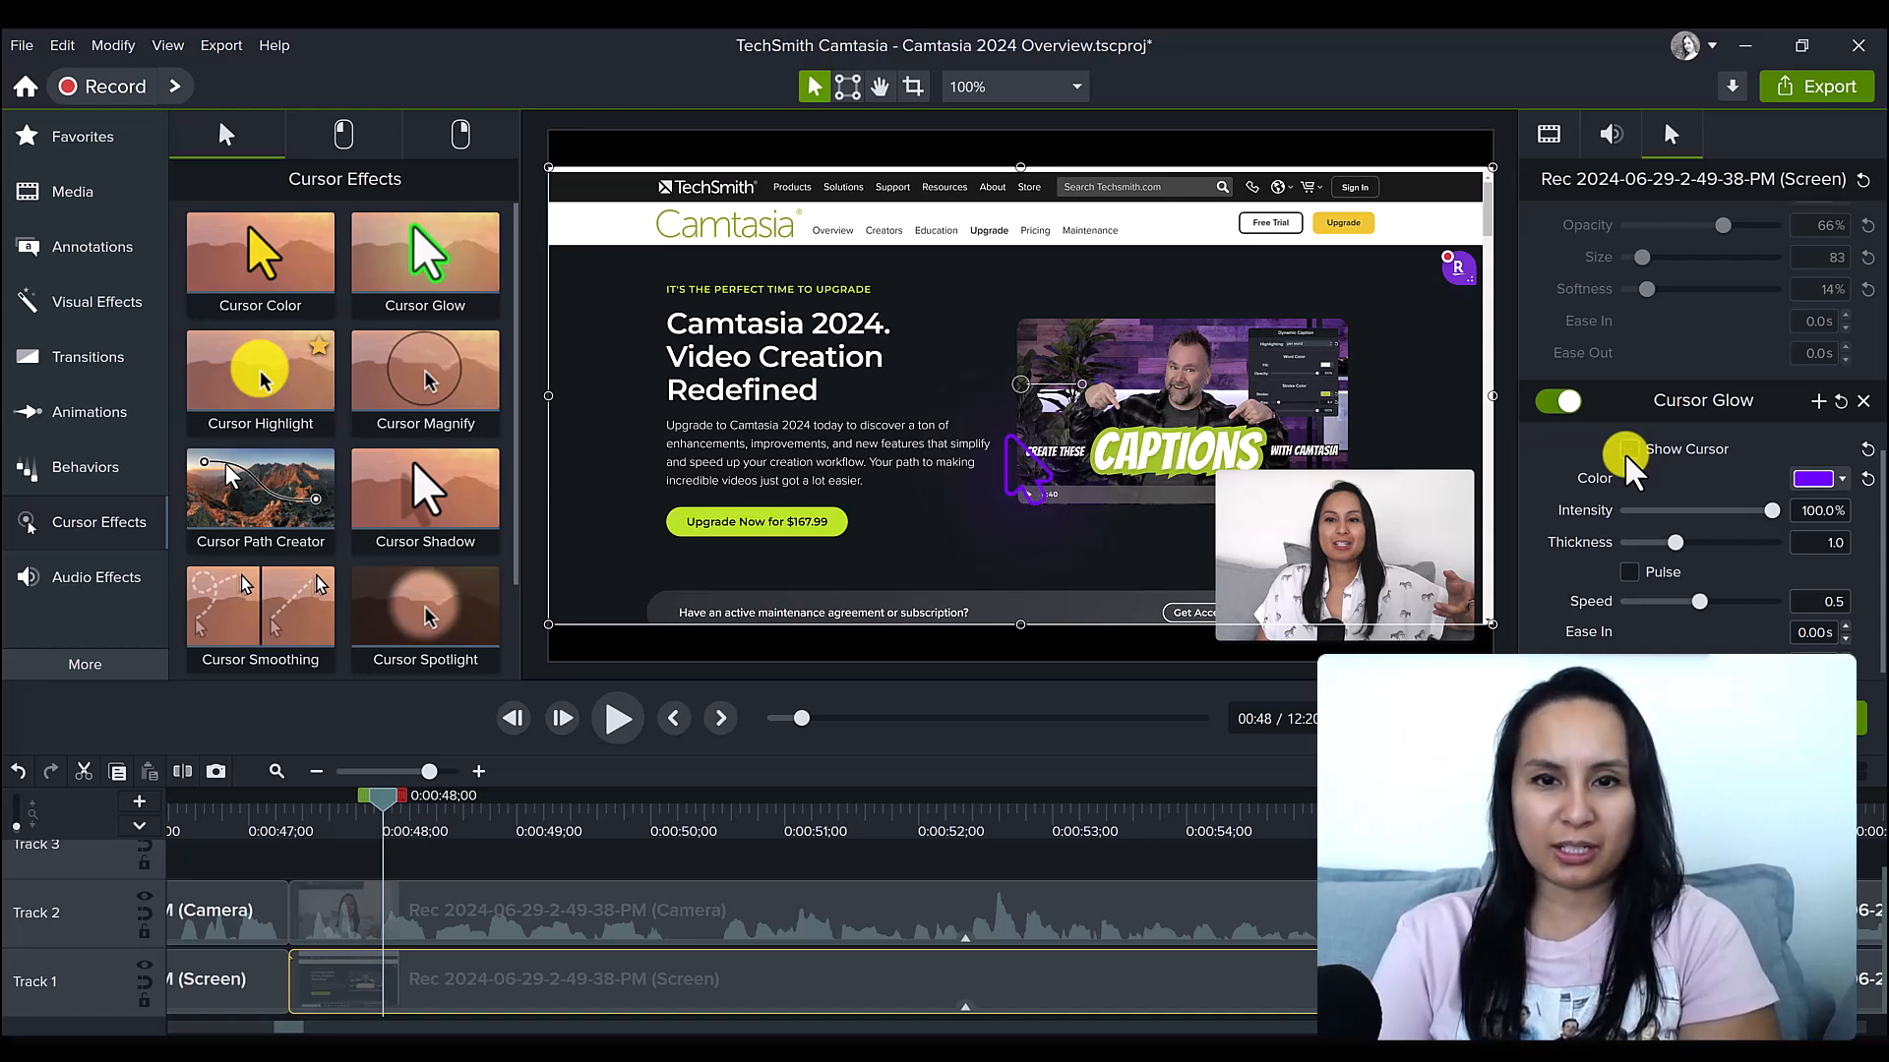
pyautogui.click(1628, 453)
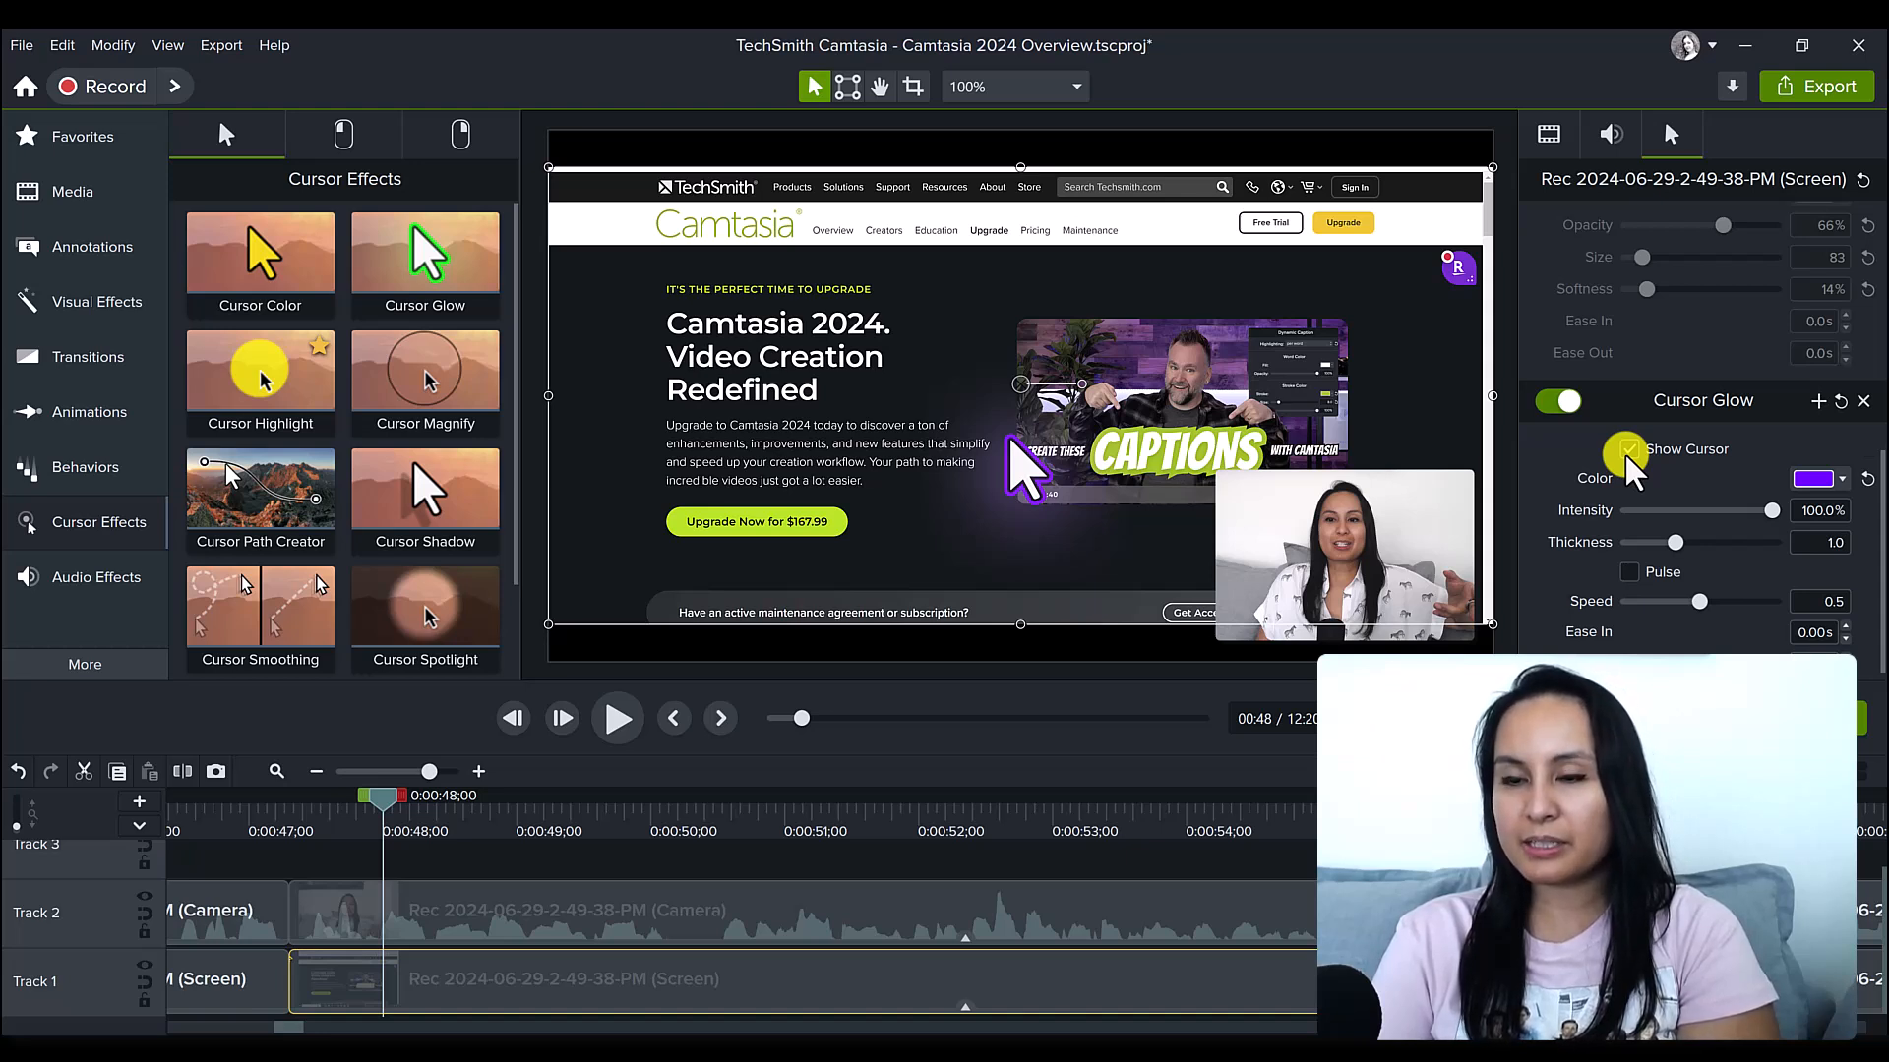
# - Try a Cursor Glow thickness of 1.6 at 100% intensity
pyautogui.moveTo(1771, 513)
pyautogui.mouseDown()
pyautogui.moveTo(1658, 551)
pyautogui.moveTo(1777, 520)
pyautogui.mouseUp()
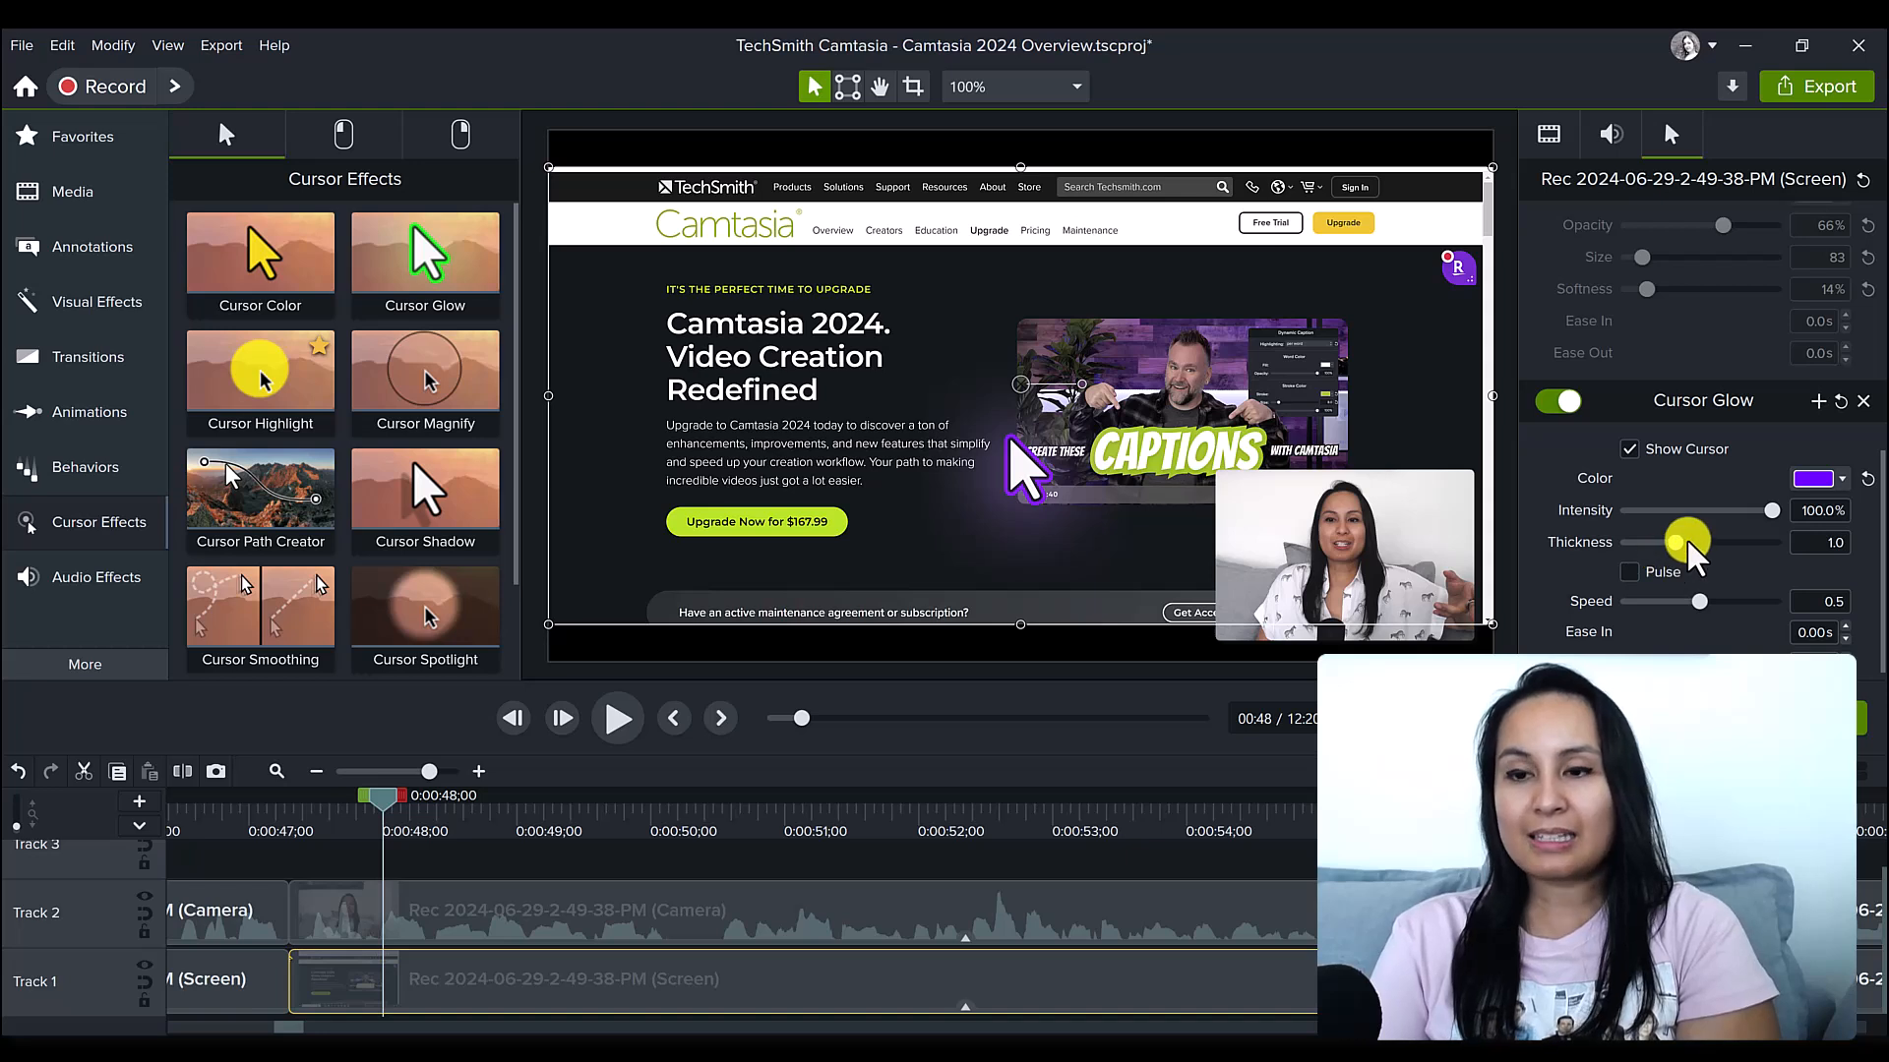
pyautogui.moveTo(1673, 547); pyautogui.dragTo(1701, 560)
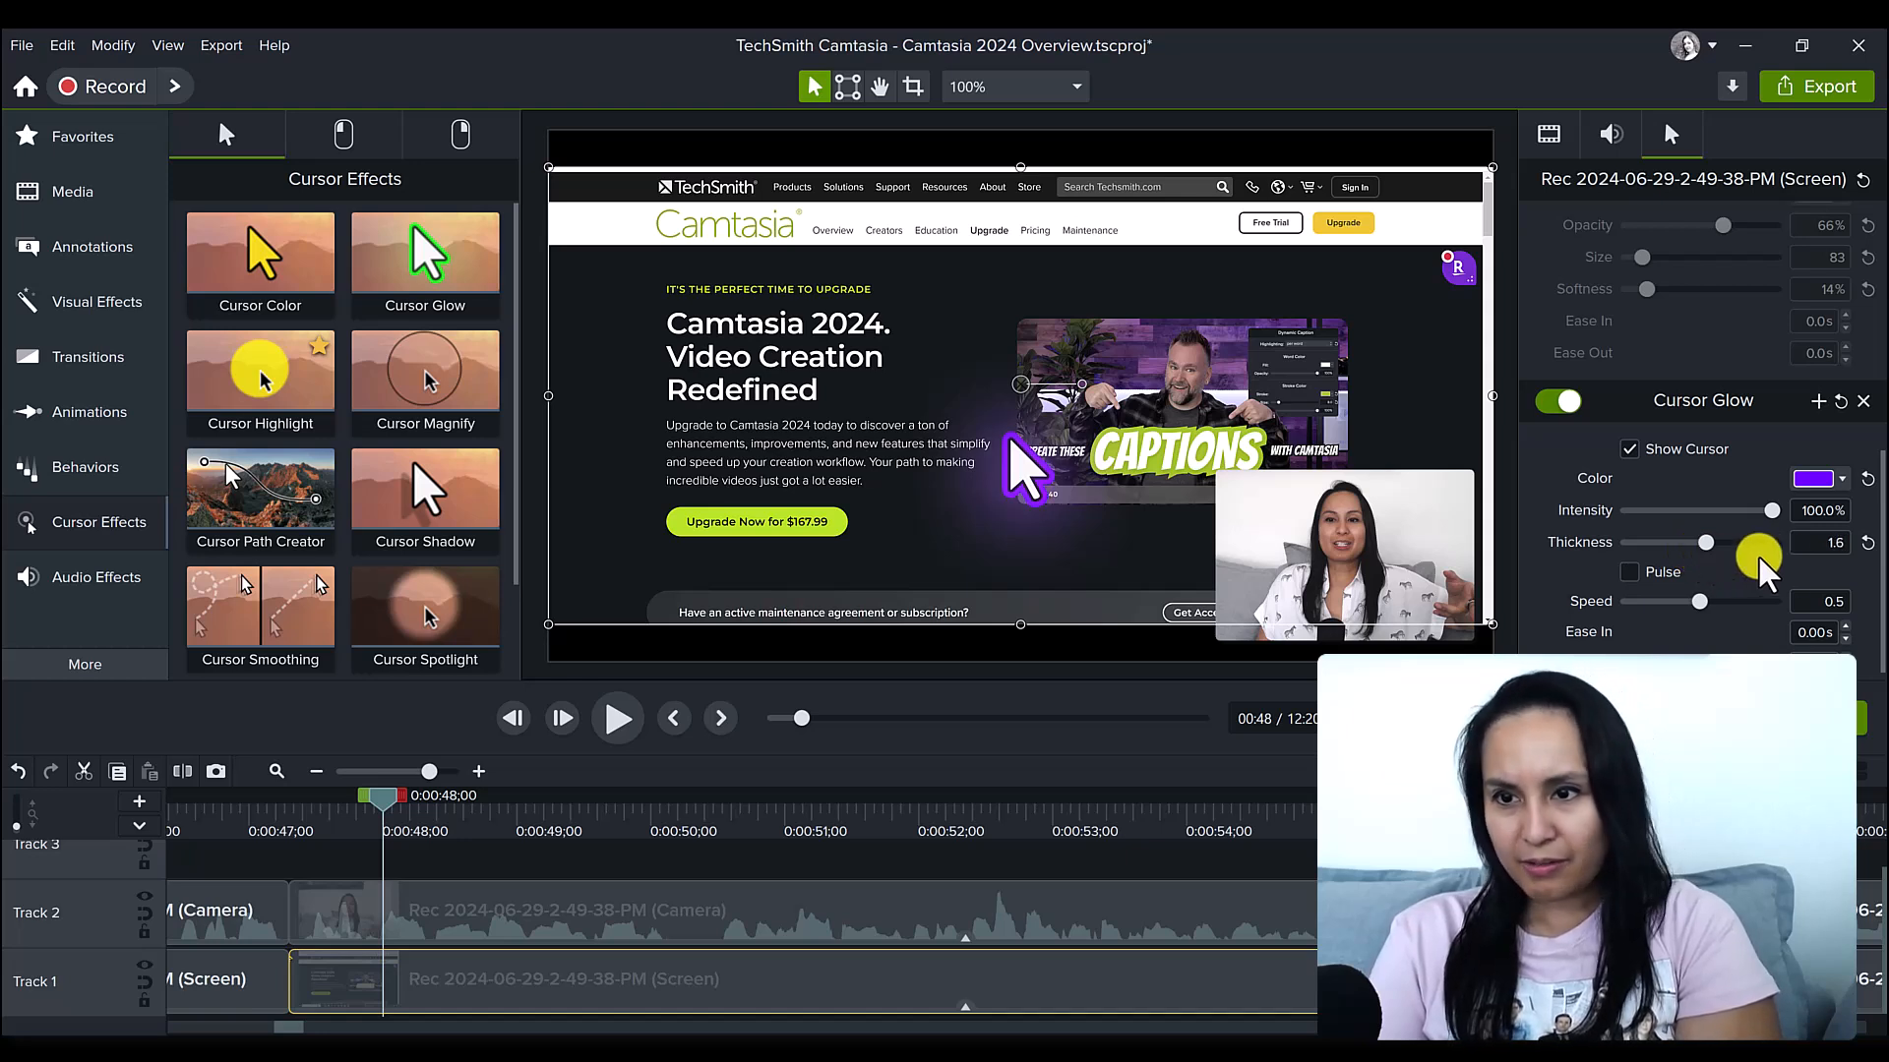
# - Enable Pulse for the Cursor Glow at thickness 1.0 and scrub the clip up to about 54 seconds to preview it
pyautogui.scroll(-6, 1860, 543)
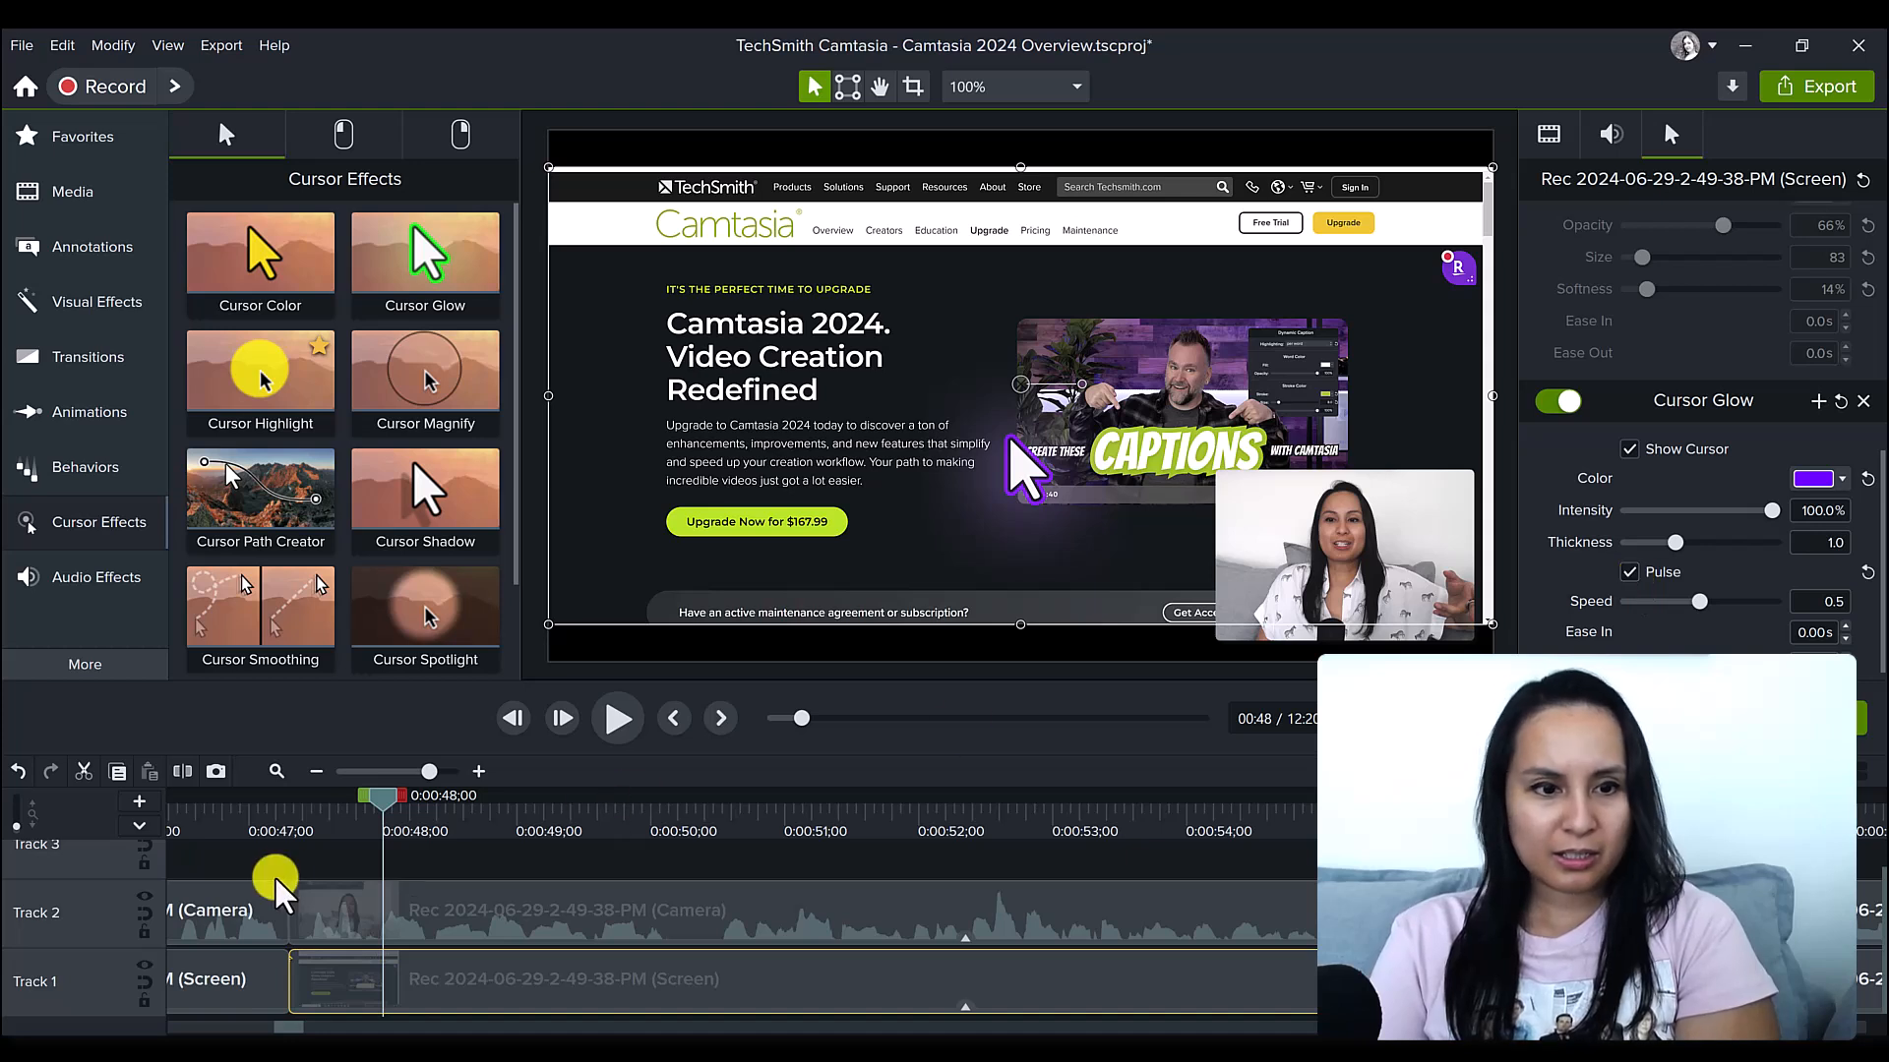
pyautogui.moveTo(351, 832); pyautogui.dragTo(1079, 844)
pyautogui.moveTo(865, 848); pyautogui.dragTo(499, 831)
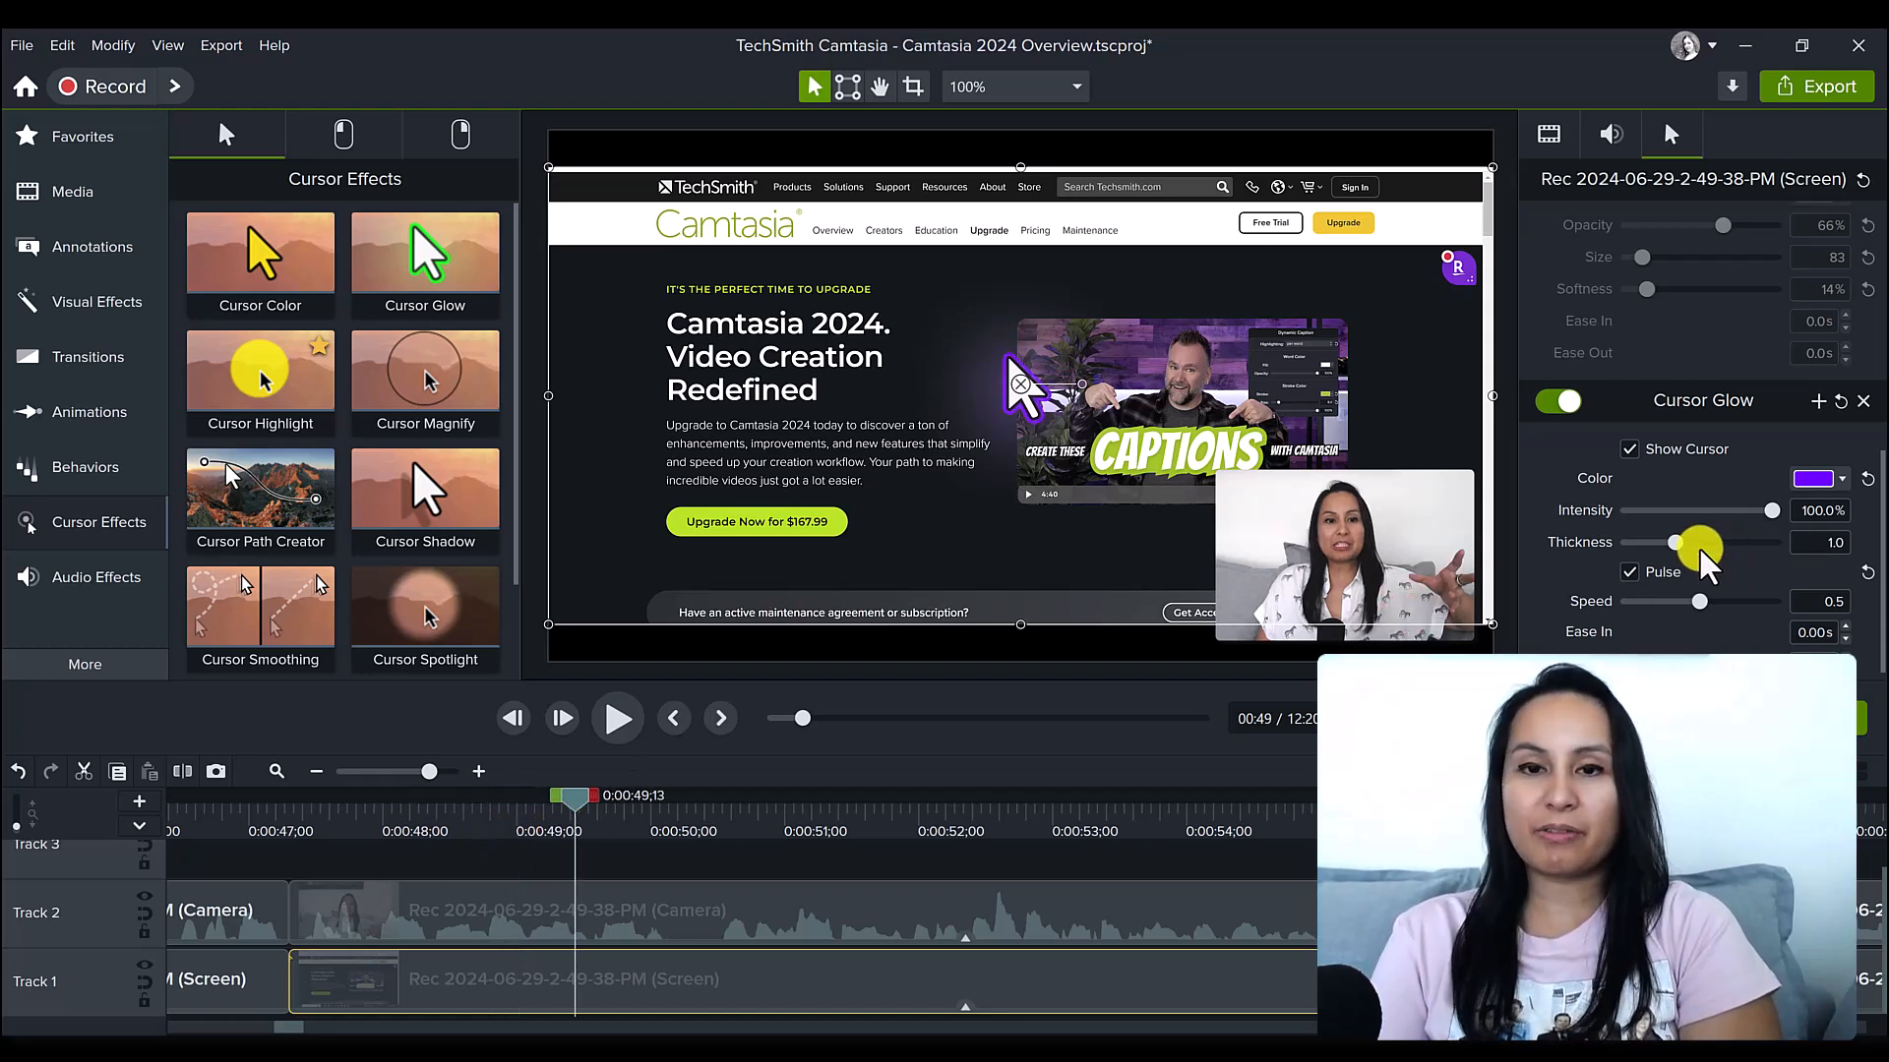
pyautogui.moveTo(423, 816); pyautogui.dragTo(1178, 816)
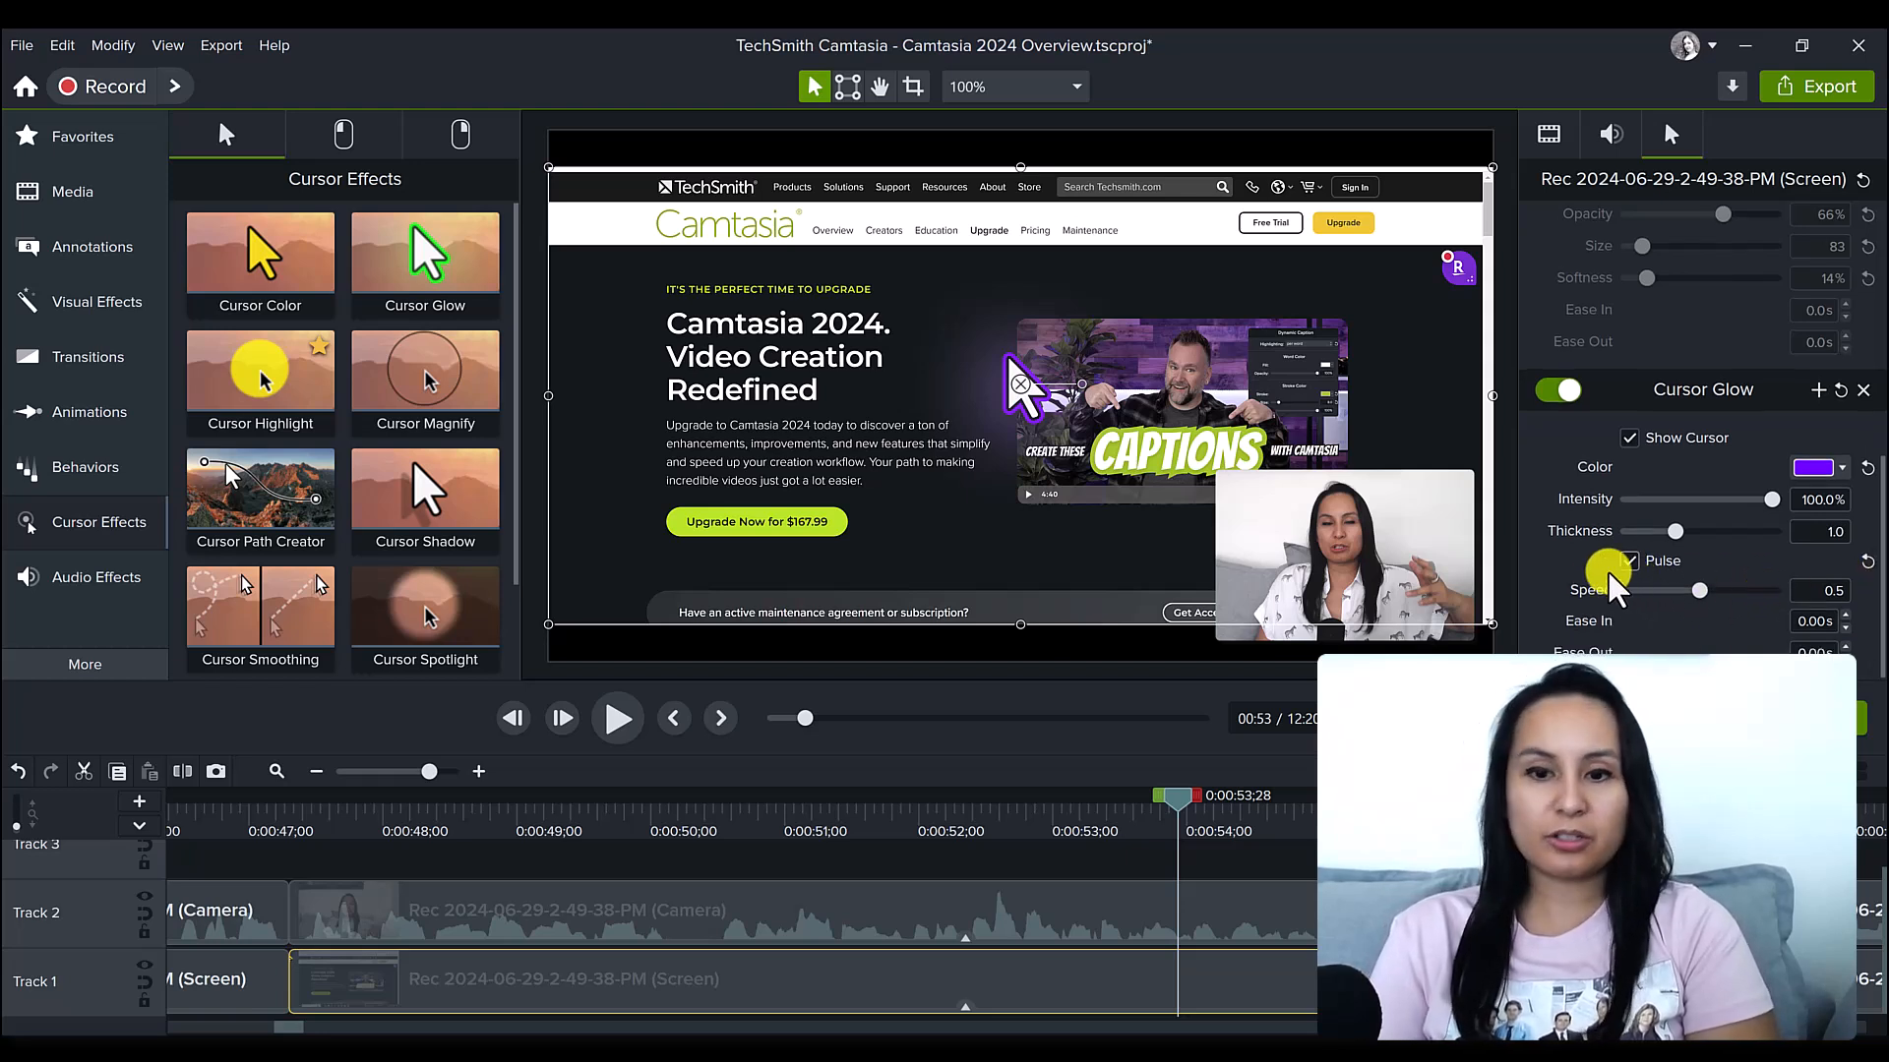
# - Reset the cursor scale, set it to 824%, and preview the cursor at around 48 seconds
pyautogui.scroll(1, 1786, 429)
pyautogui.scroll(1, 1782, 427)
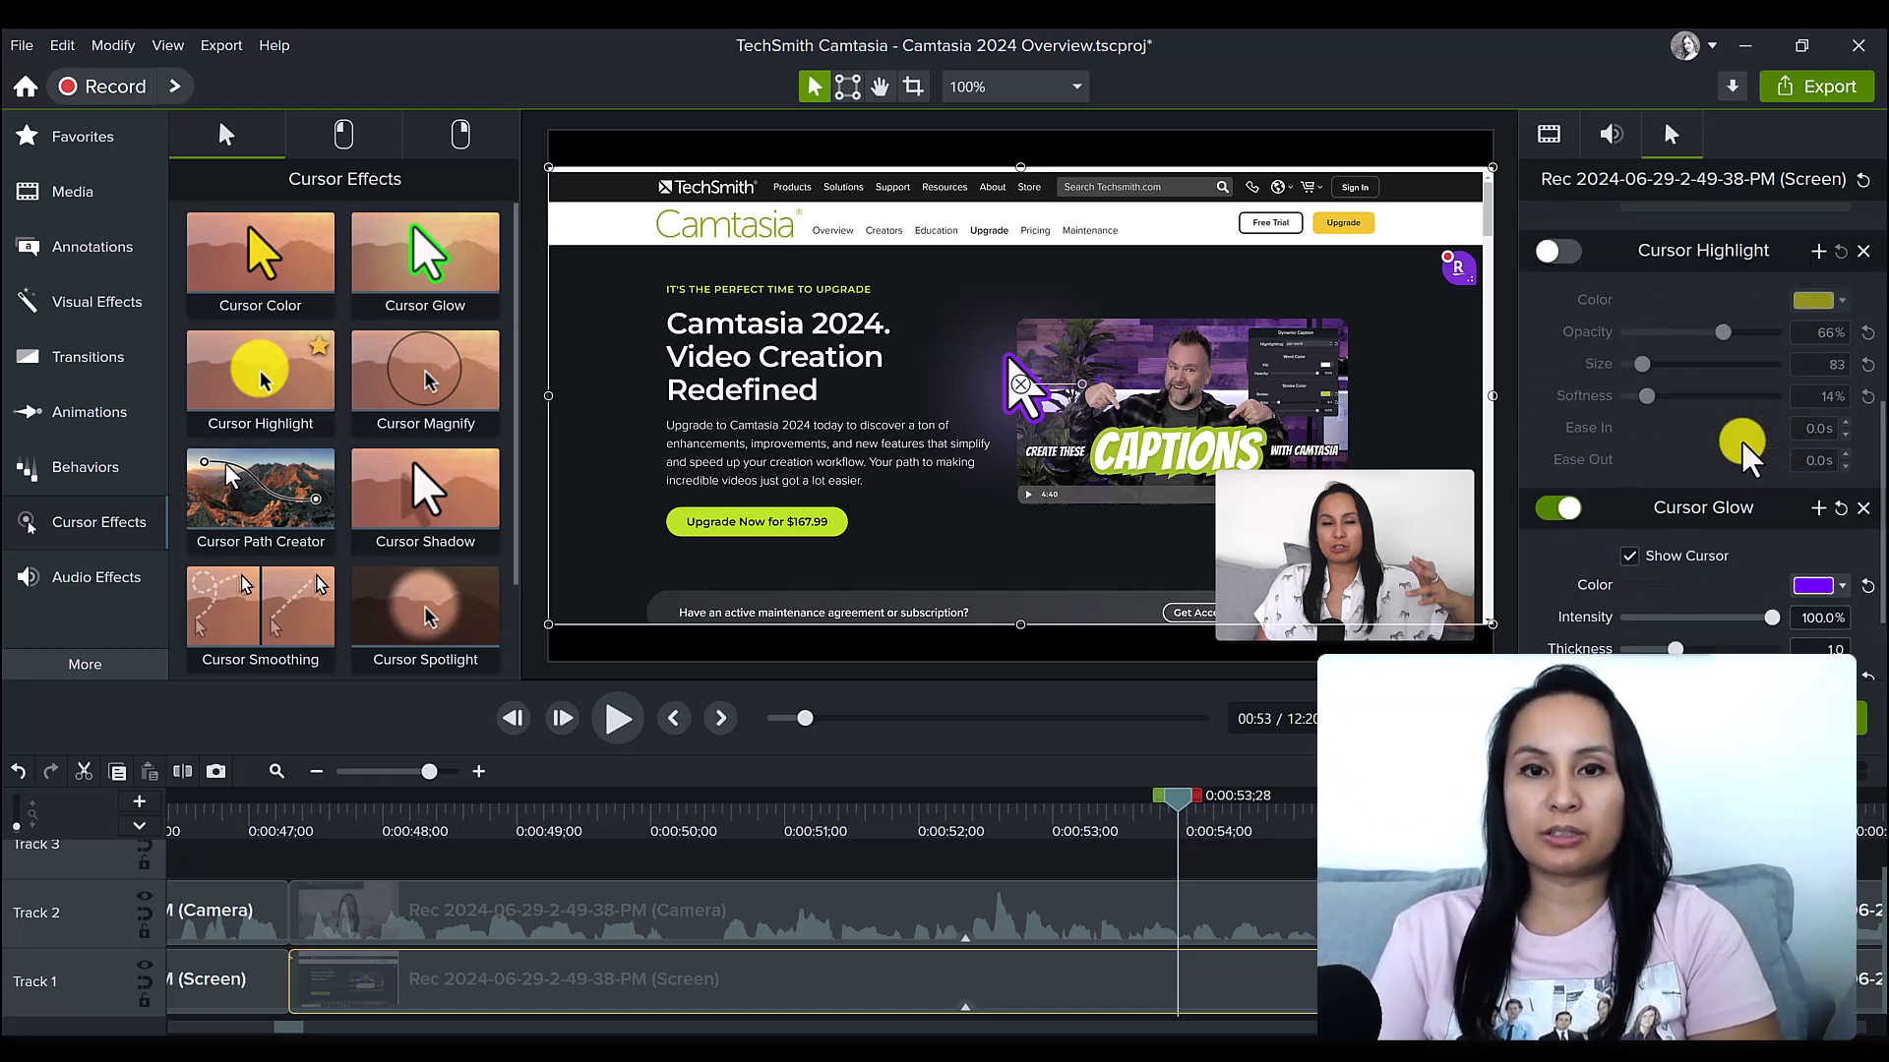
pyautogui.scroll(1, 1682, 527)
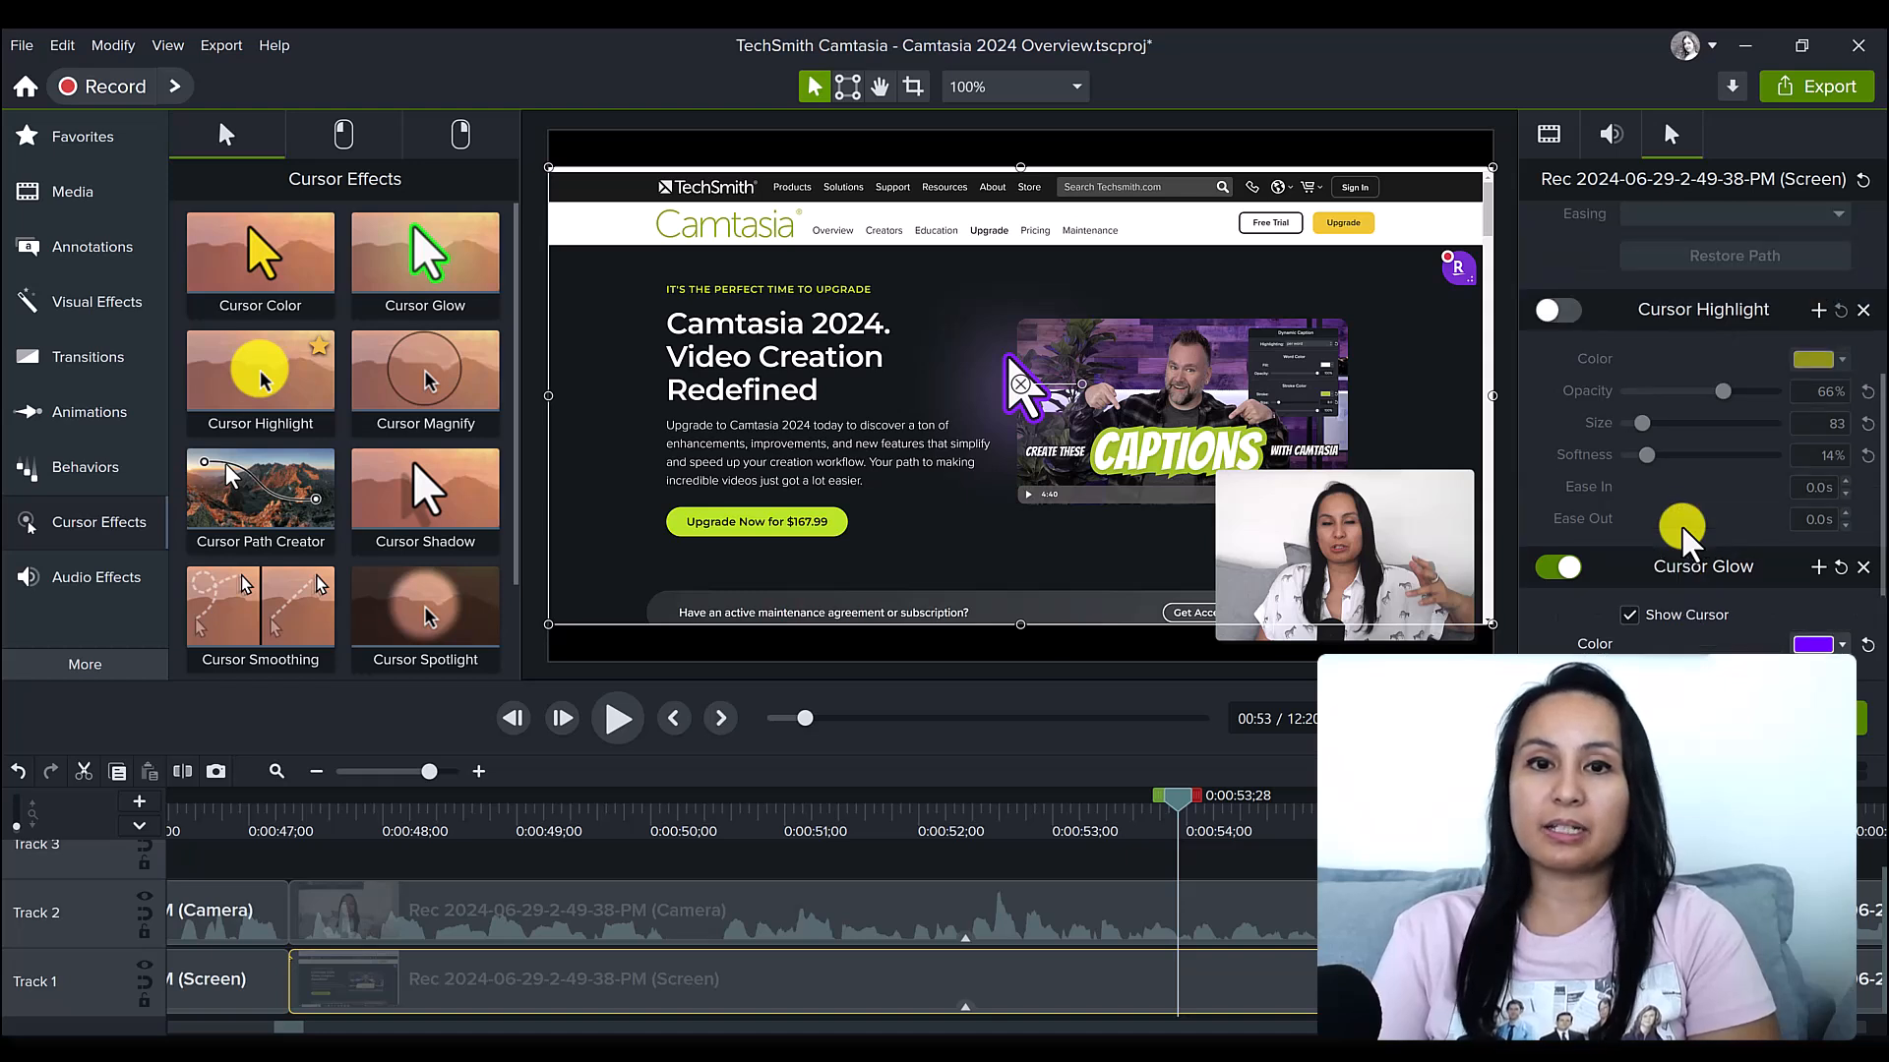
pyautogui.scroll(3, 1682, 527)
pyautogui.scroll(3, 1679, 525)
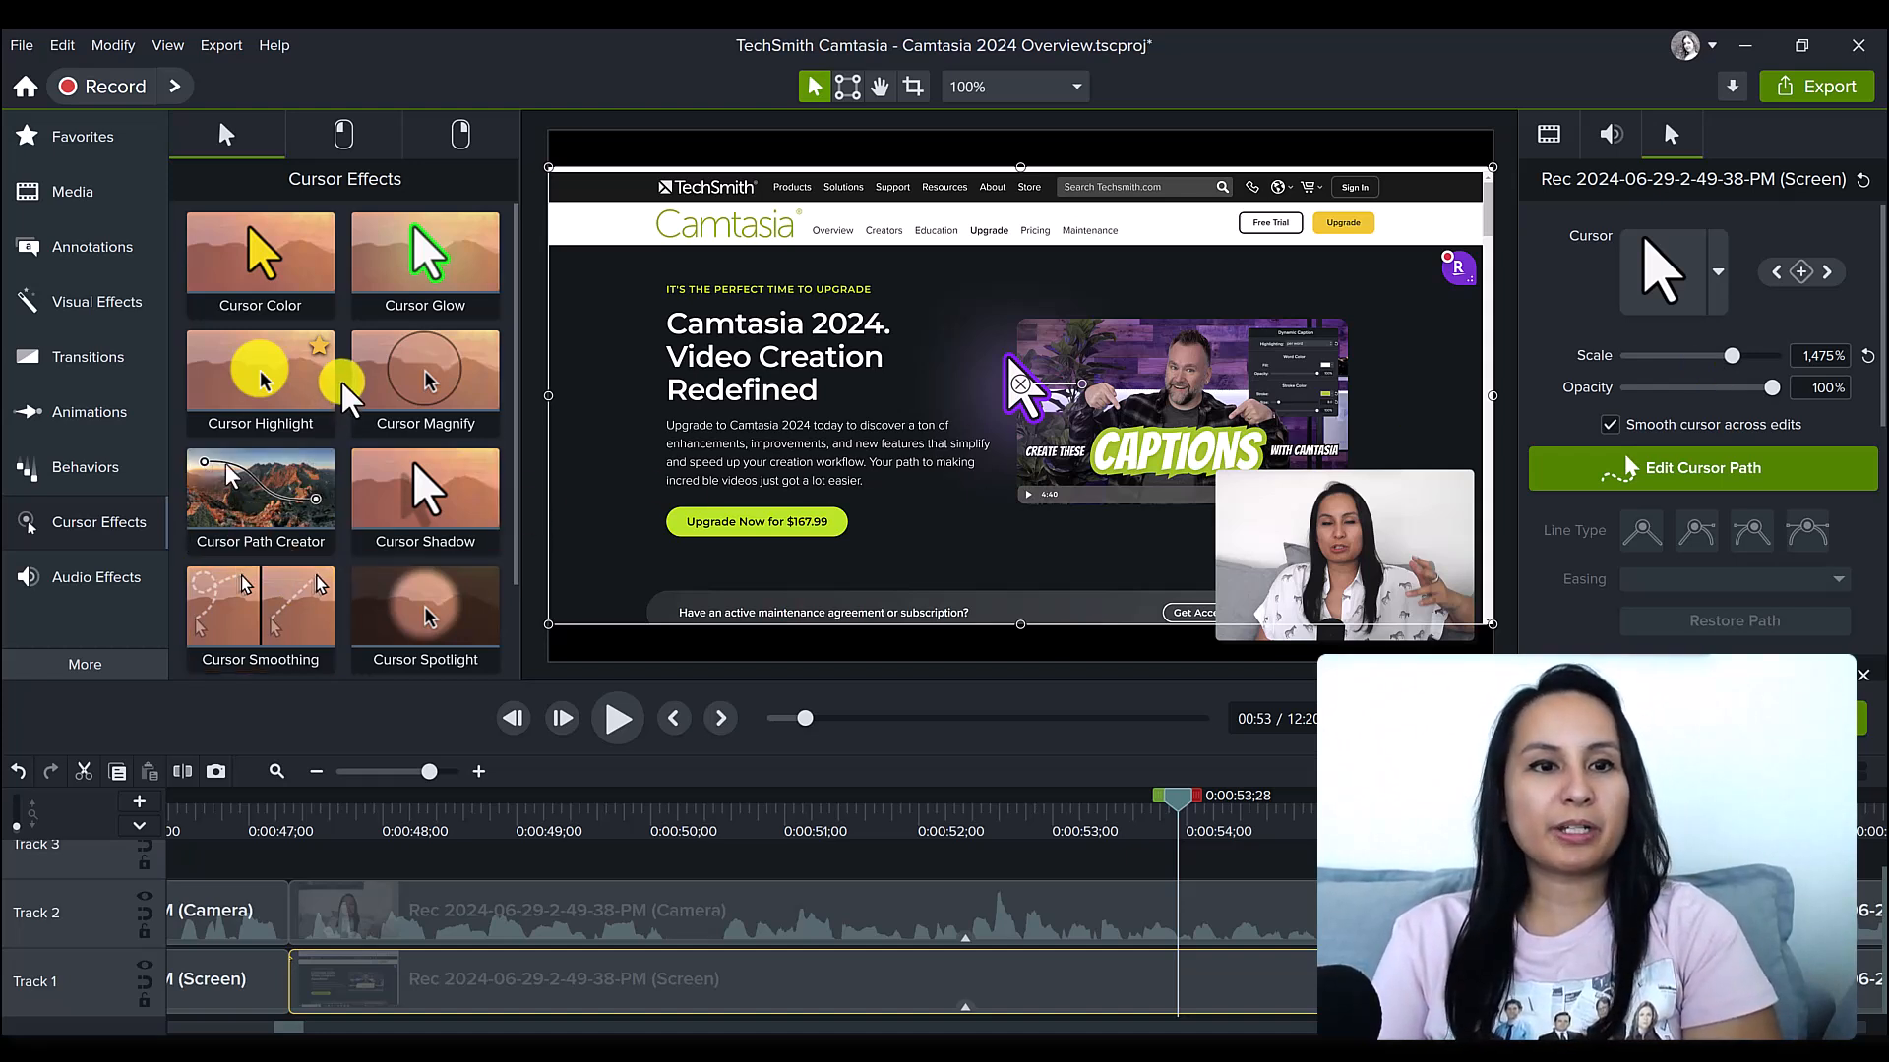
pyautogui.click(1869, 357)
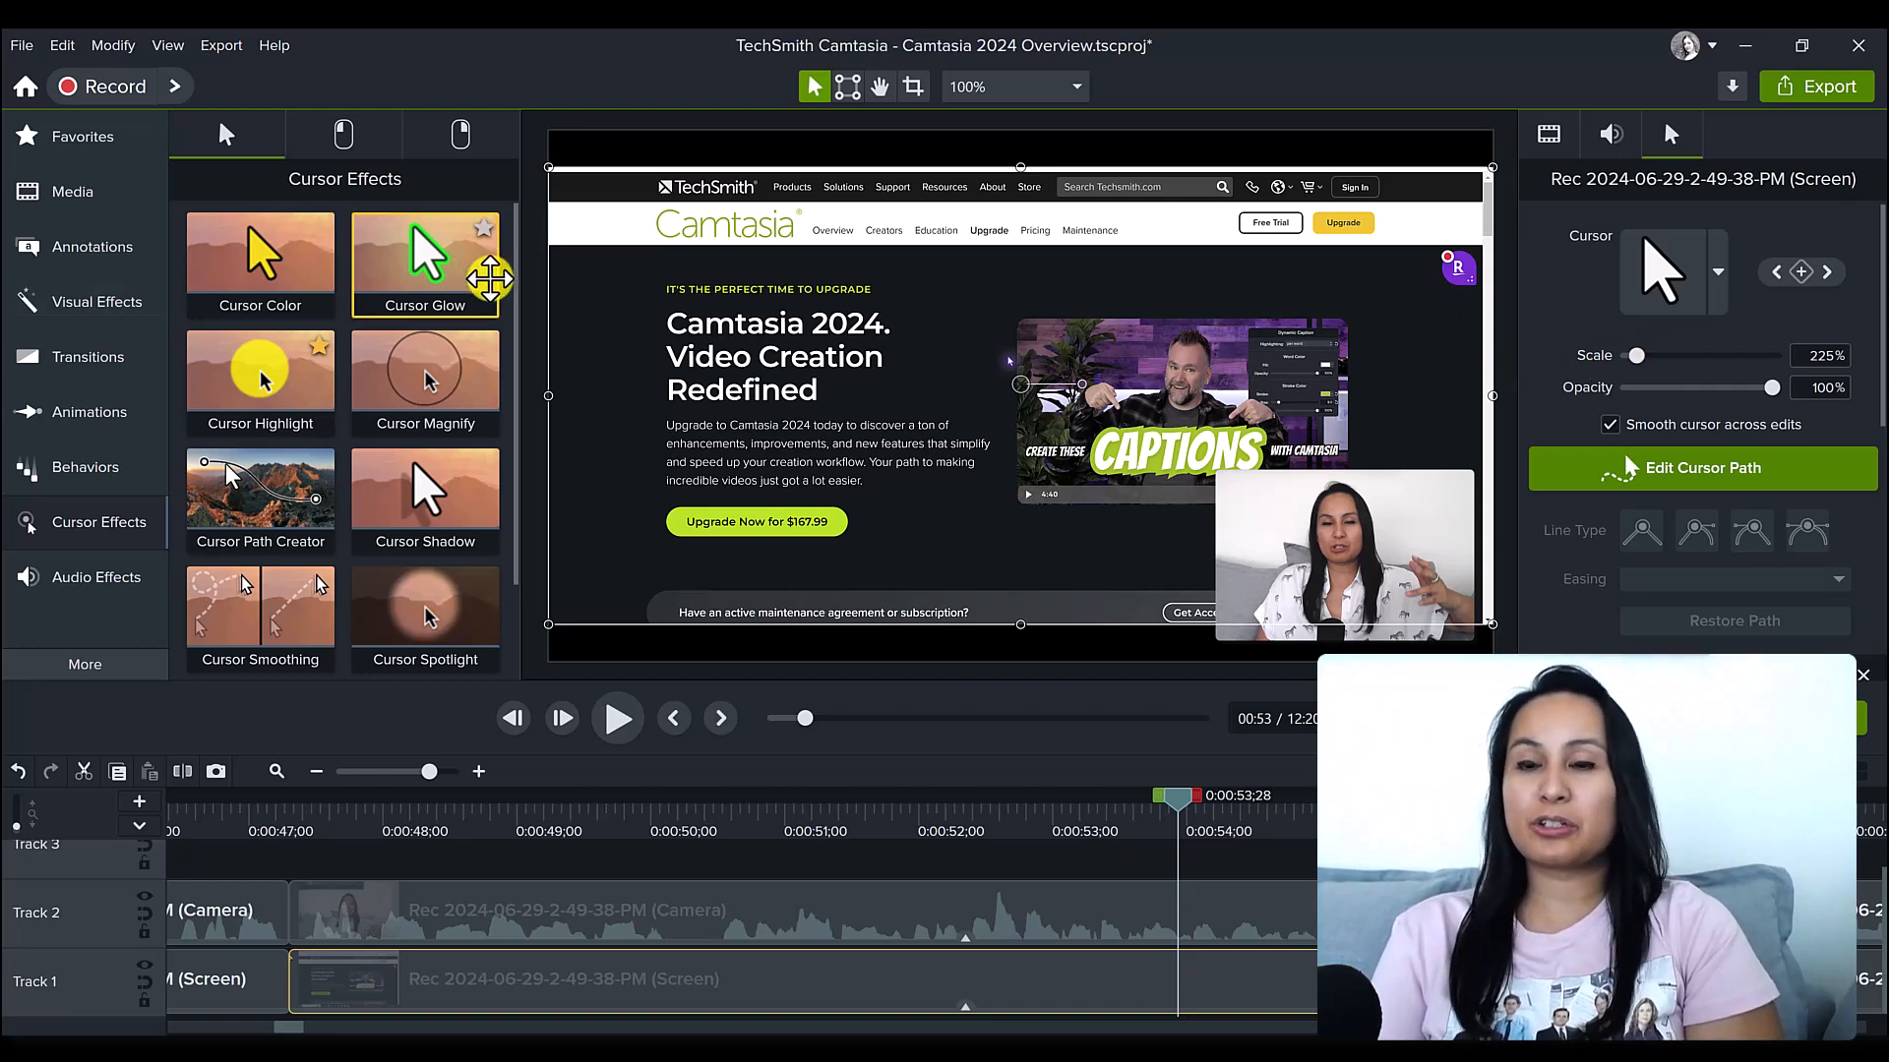
pyautogui.moveTo(1639, 352); pyautogui.dragTo(1680, 364)
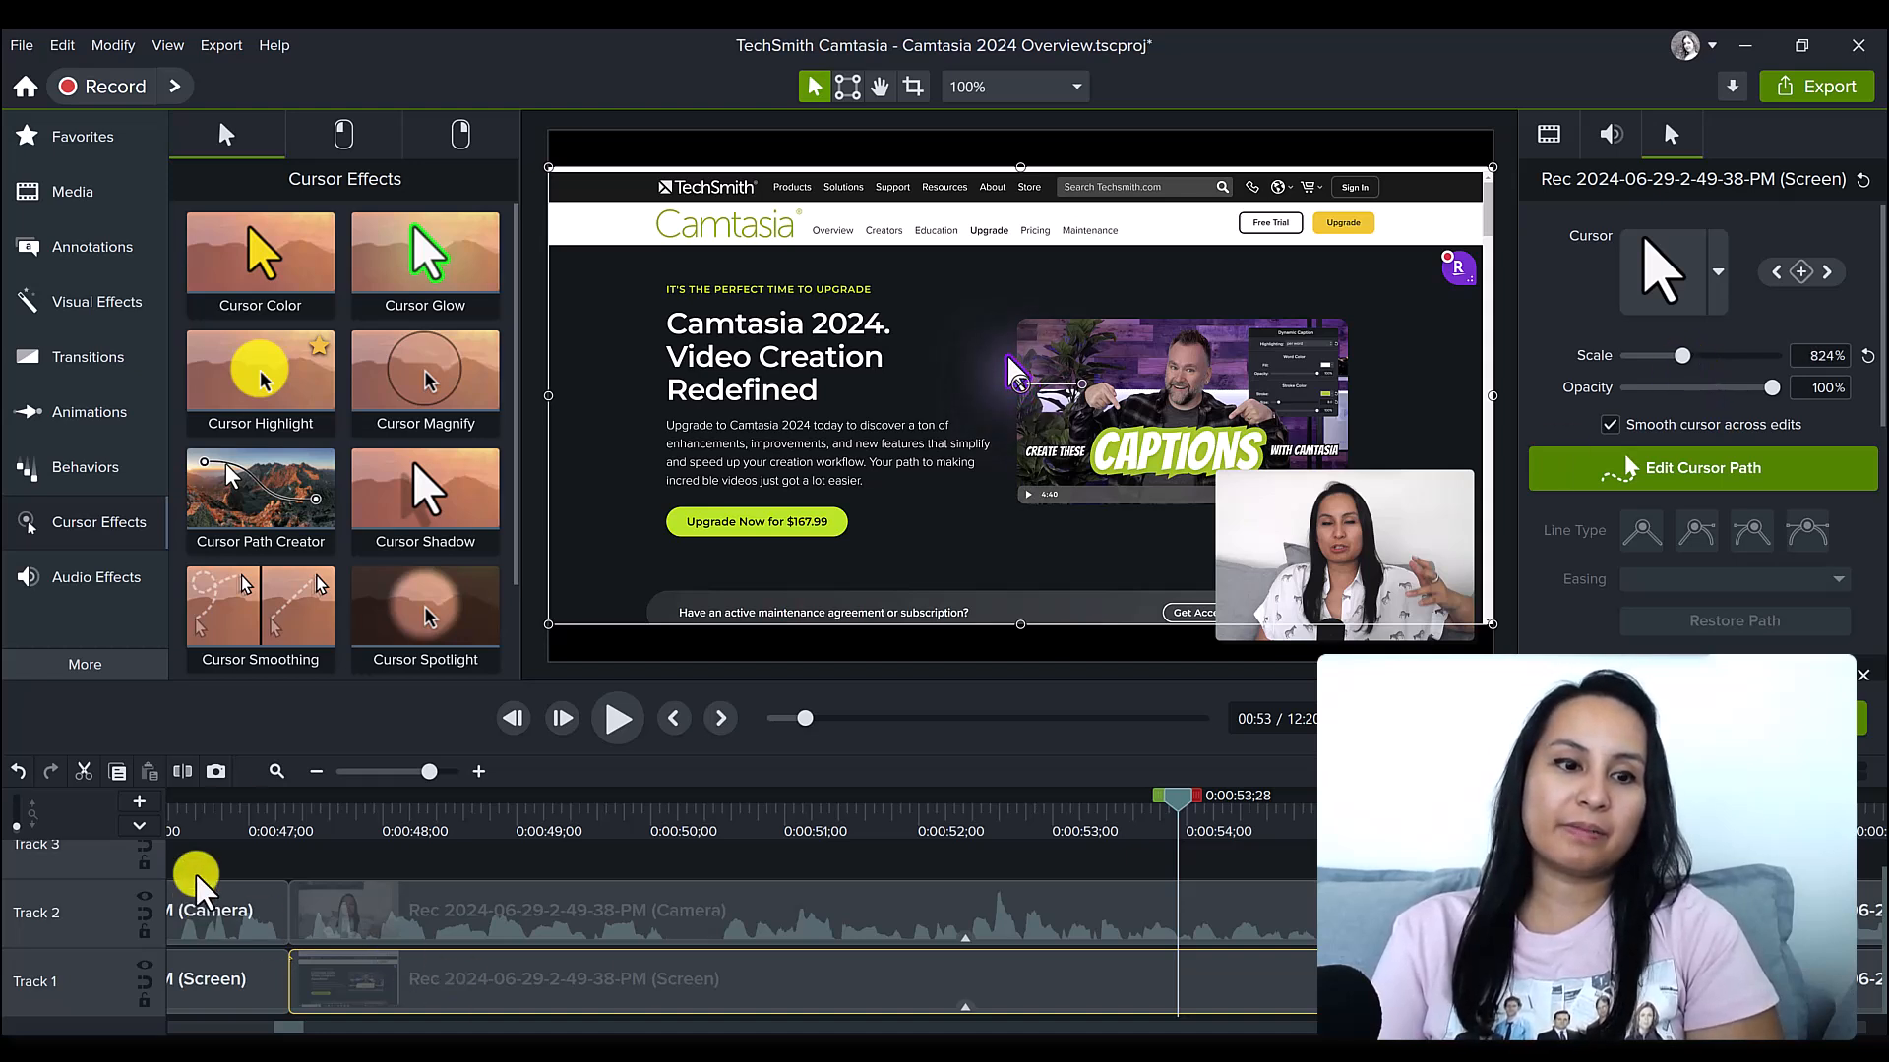
pyautogui.moveTo(333, 826); pyautogui.dragTo(425, 822)
pyautogui.click(1647, 472)
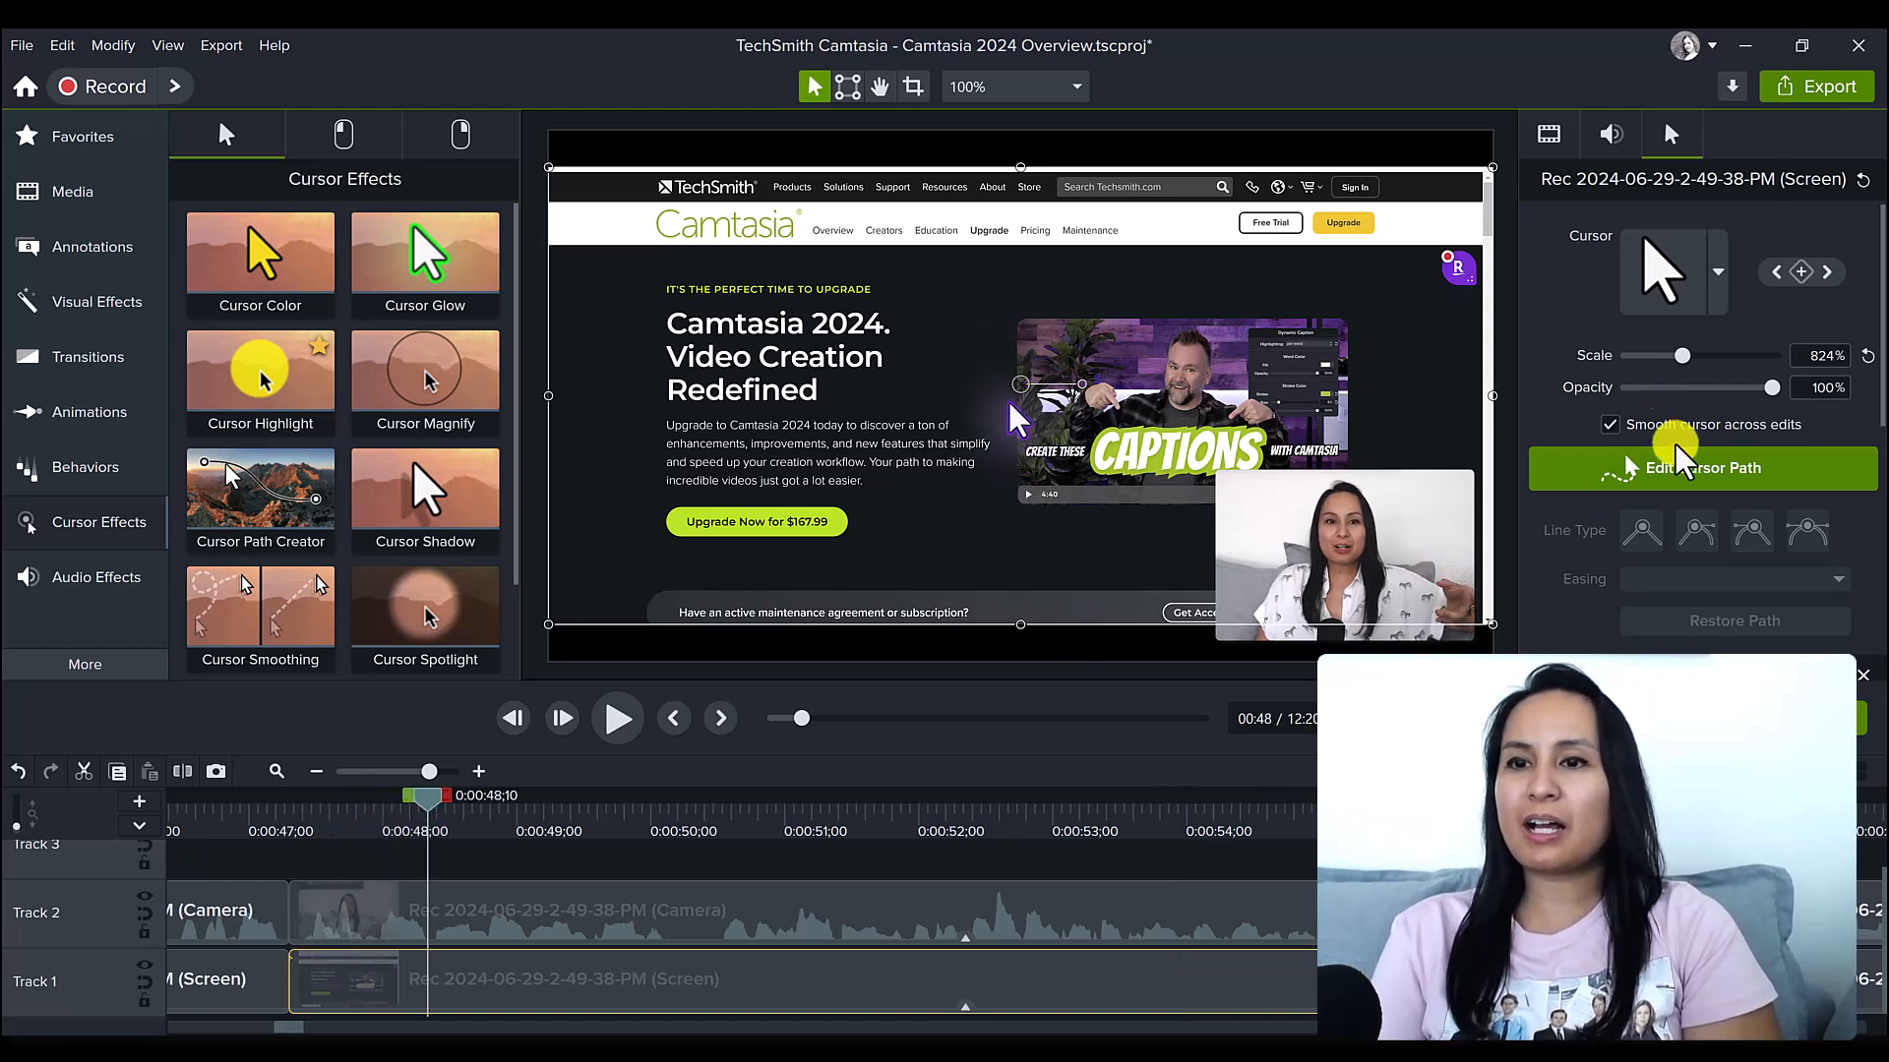
# - Switch Cursor Highlight on and off again, scrubbing around 48 seconds to compare it with the glow
pyautogui.scroll(-3, 1680, 491)
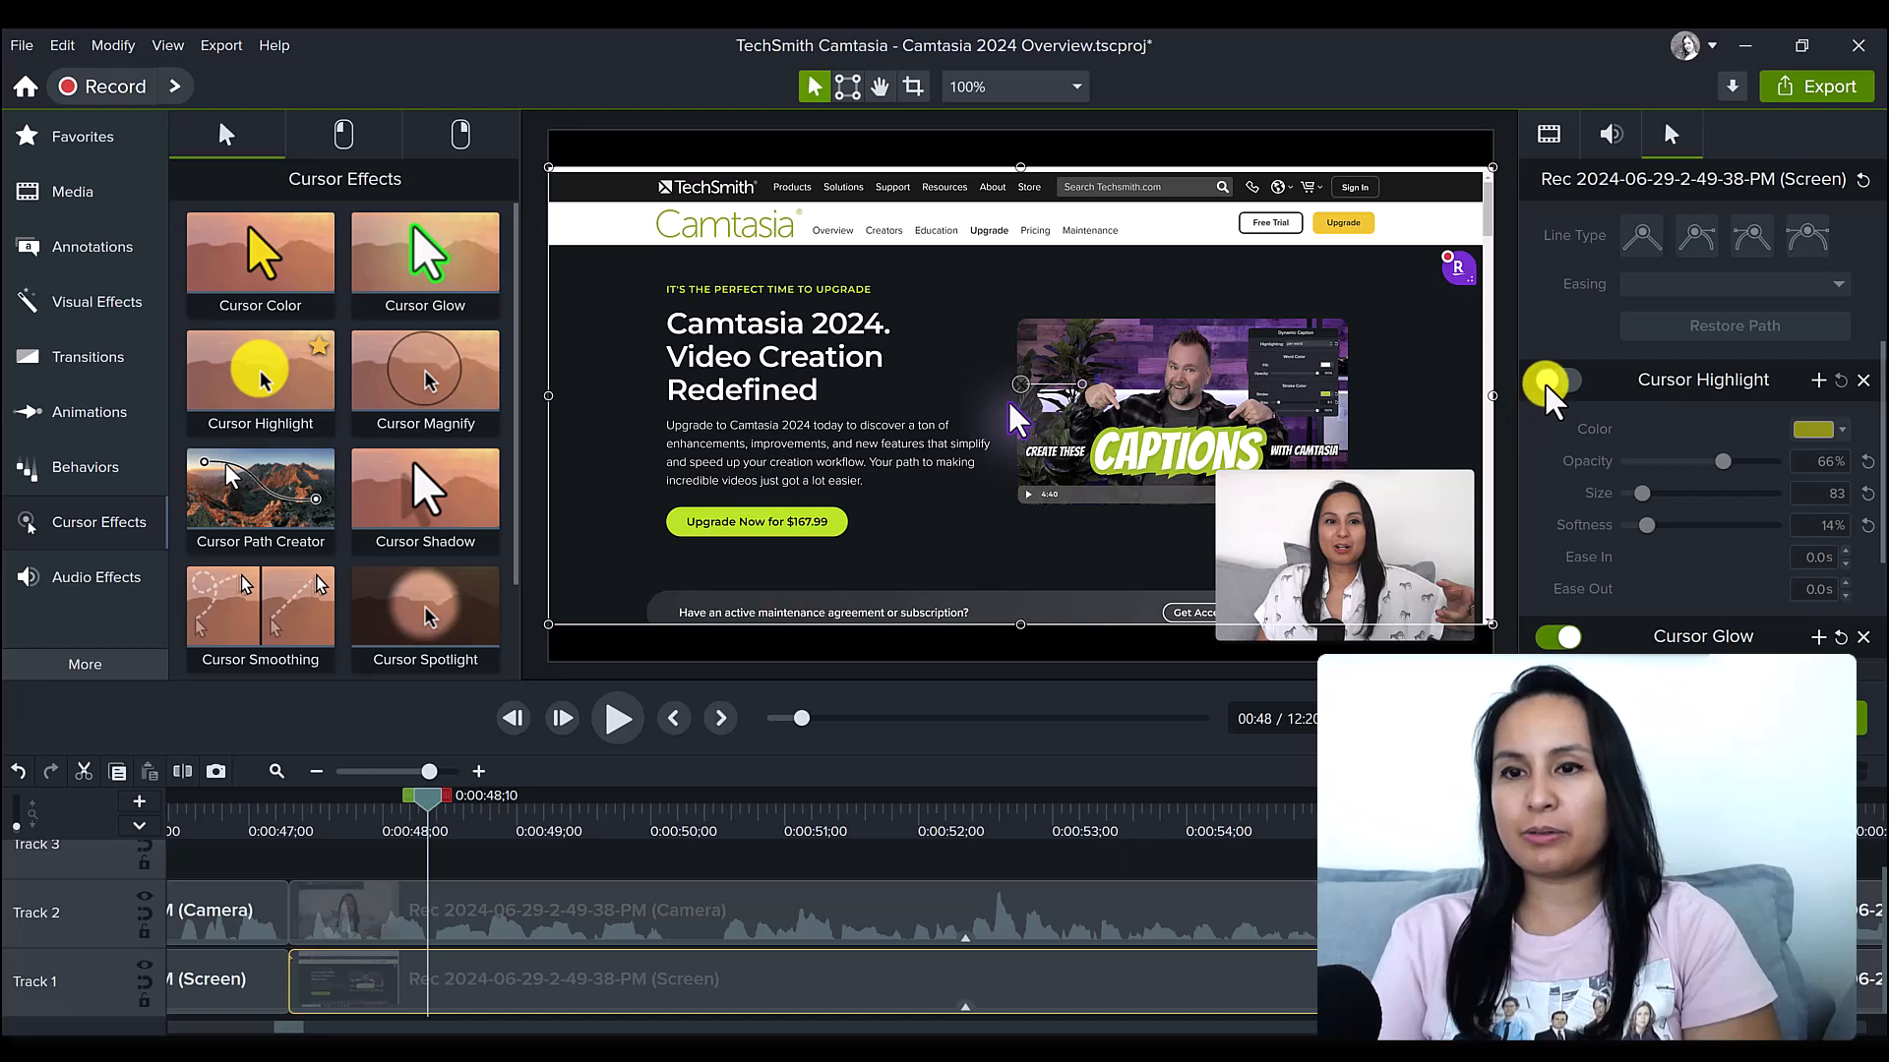
pyautogui.click(1549, 380)
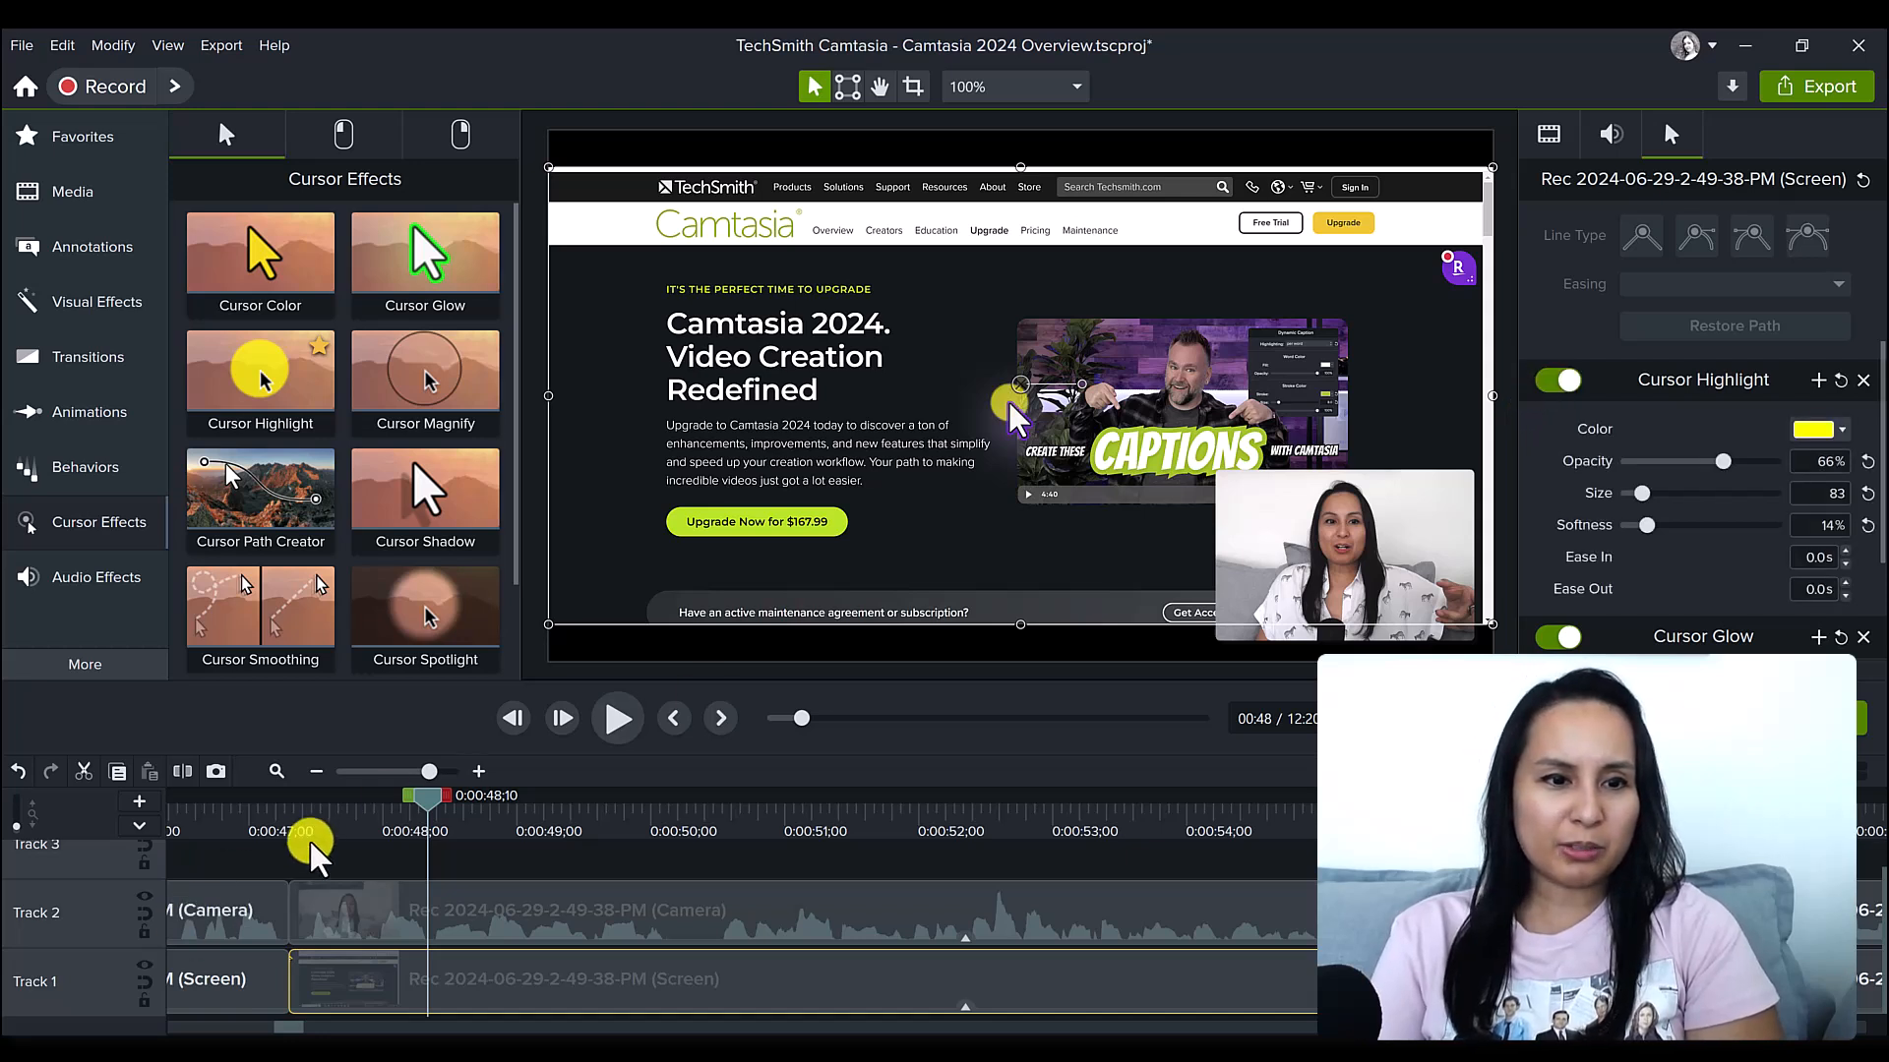
pyautogui.moveTo(317, 825); pyautogui.dragTo(380, 864)
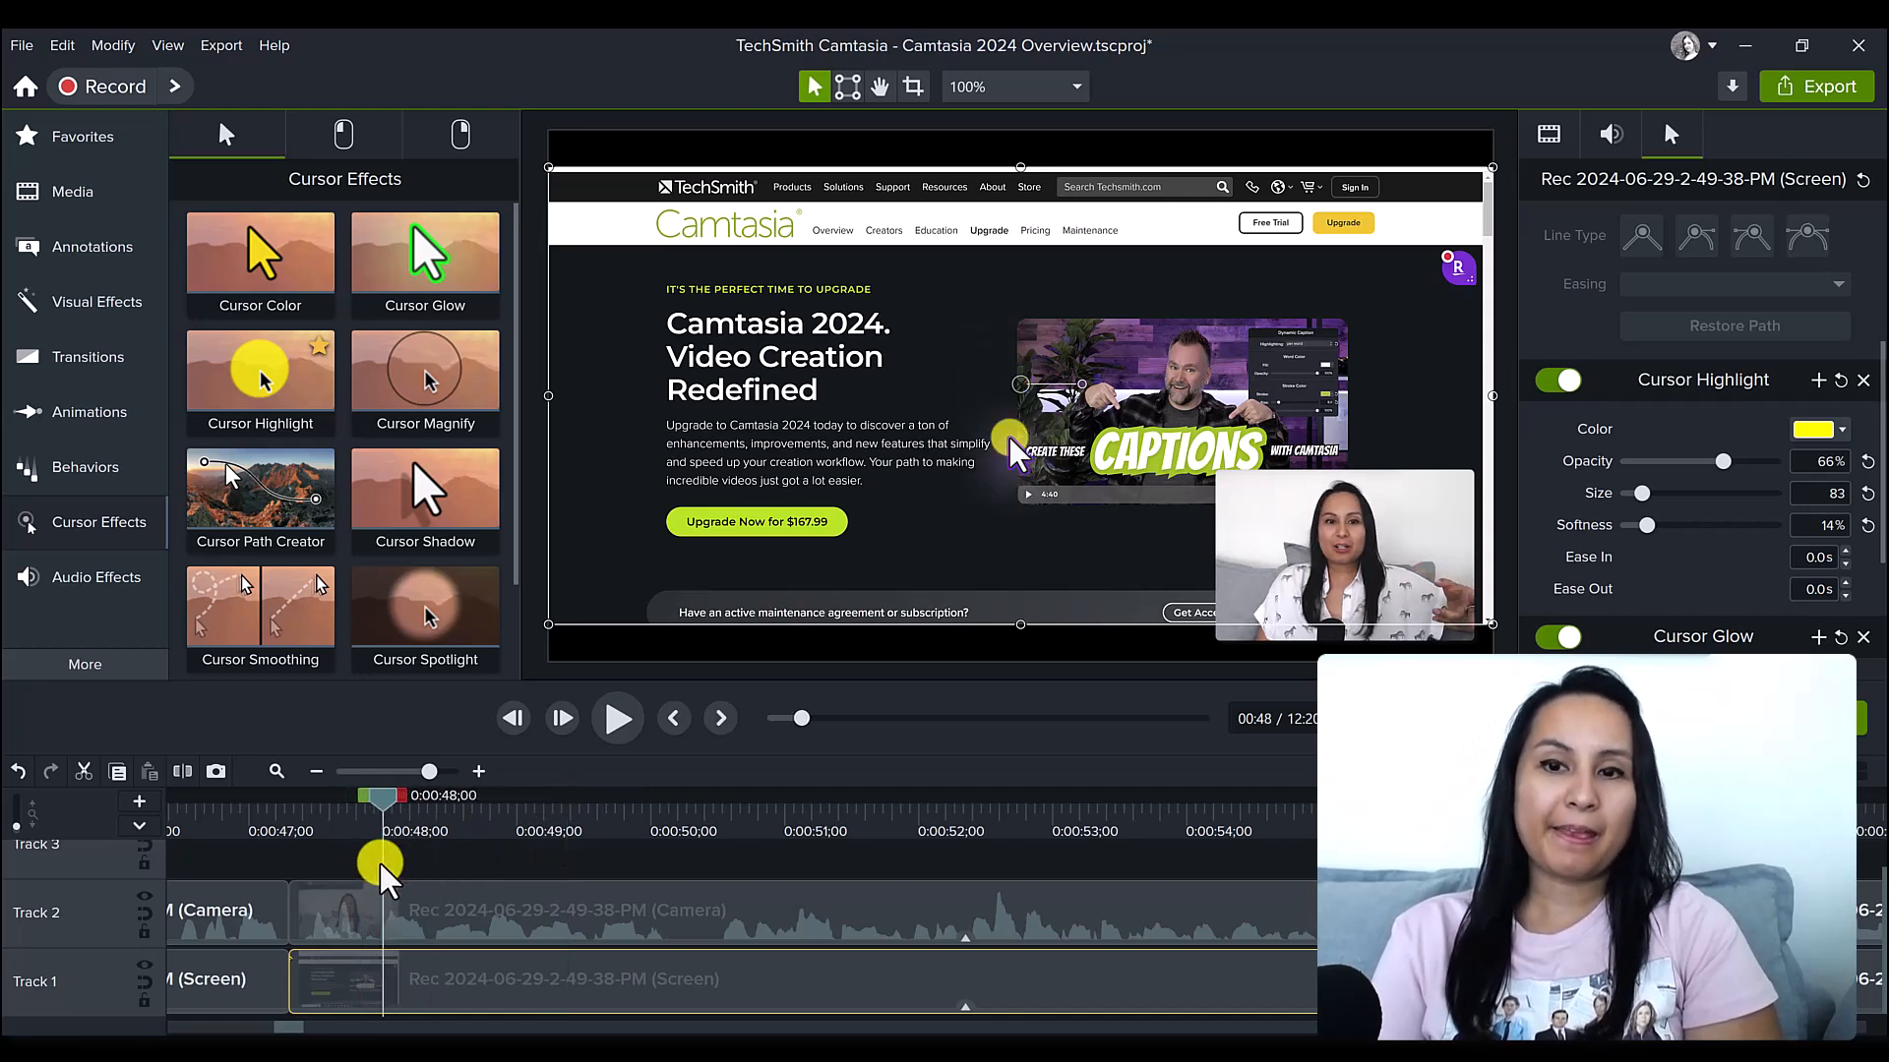
pyautogui.click(1573, 378)
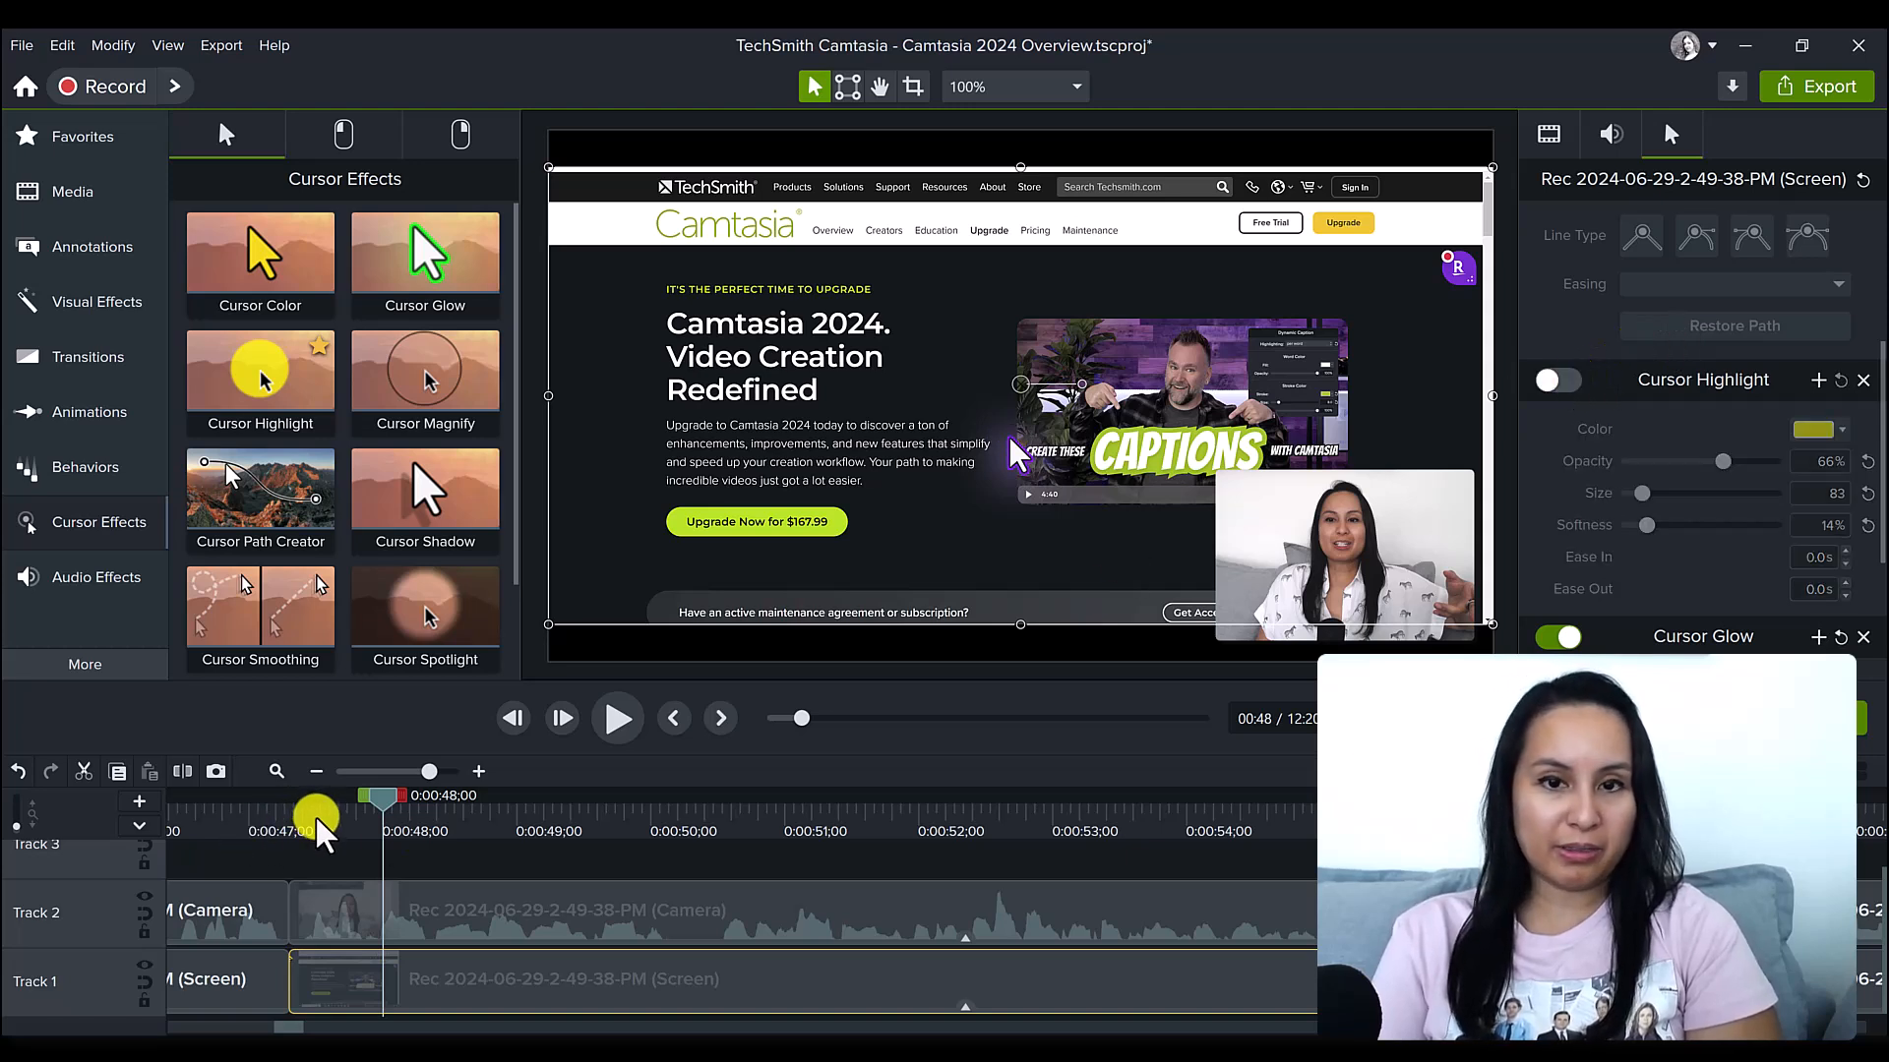
pyautogui.moveTo(484, 818); pyautogui.dragTo(422, 805)
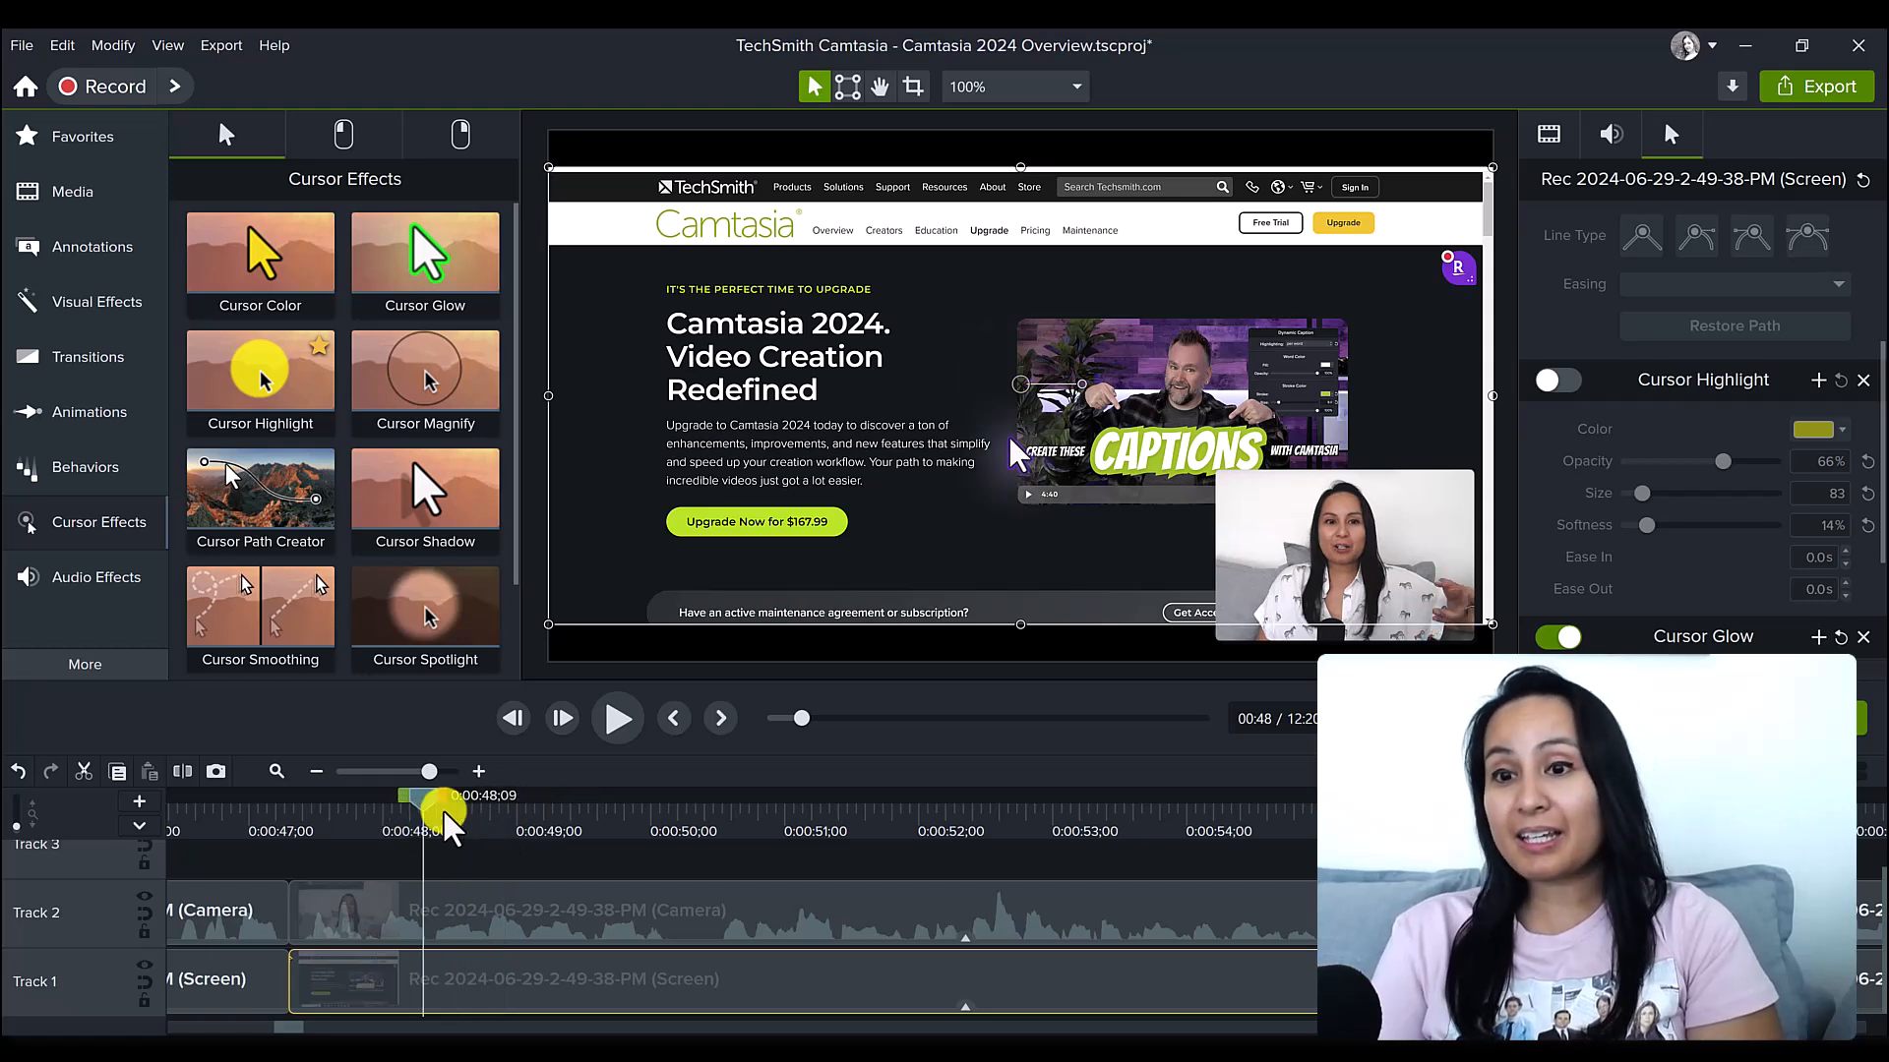